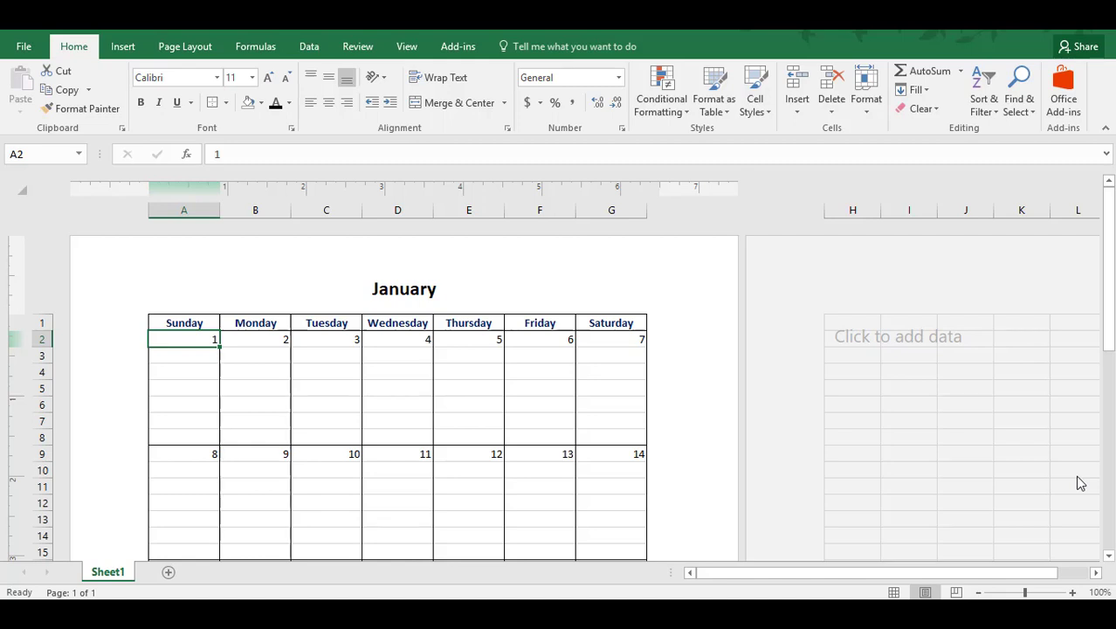
- Apply the custom number format d to the first week's date cells A2:G2
left_click(190, 342)
key("shift+Right")
key("shift+Right")
key("shift+Right")
key("shift+Right")
key("shift+Right")
key("shift+Right")
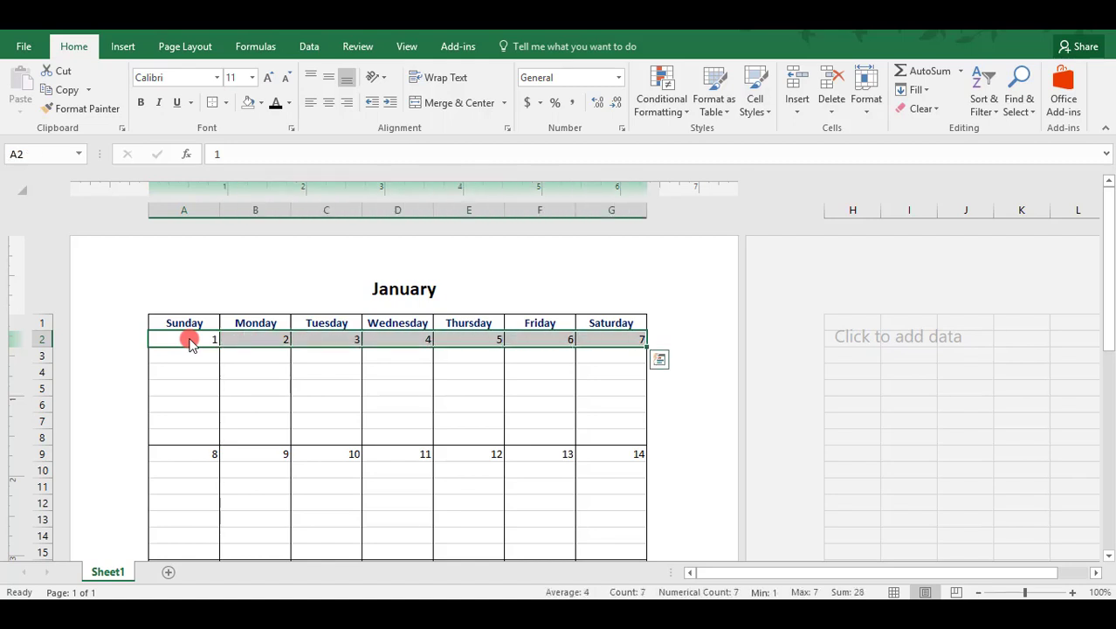
right_click(191, 343)
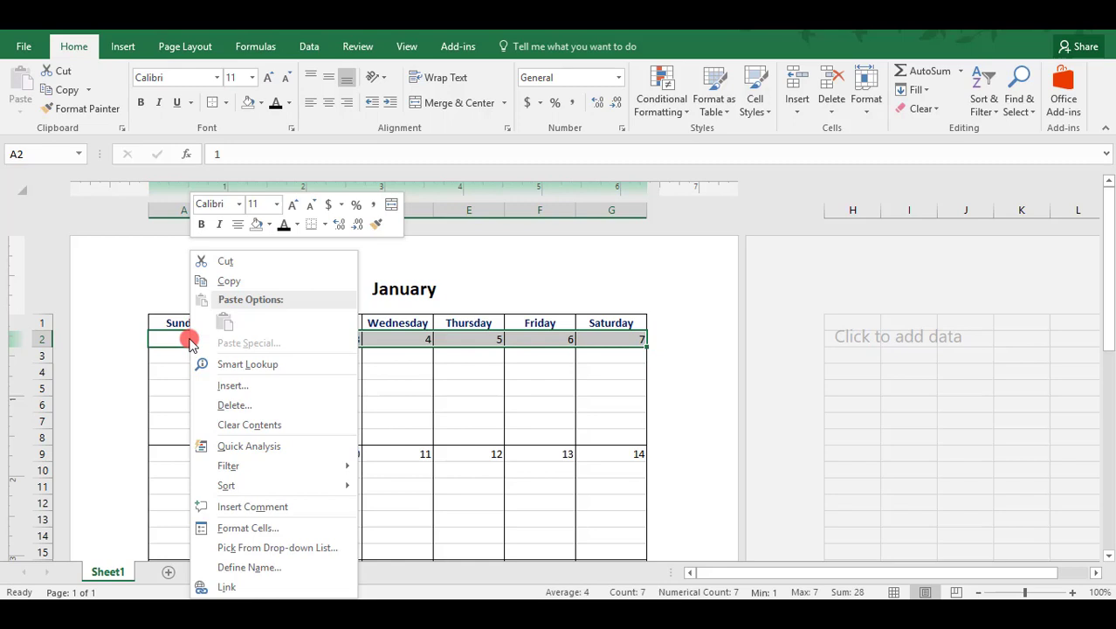
left_click(248, 529)
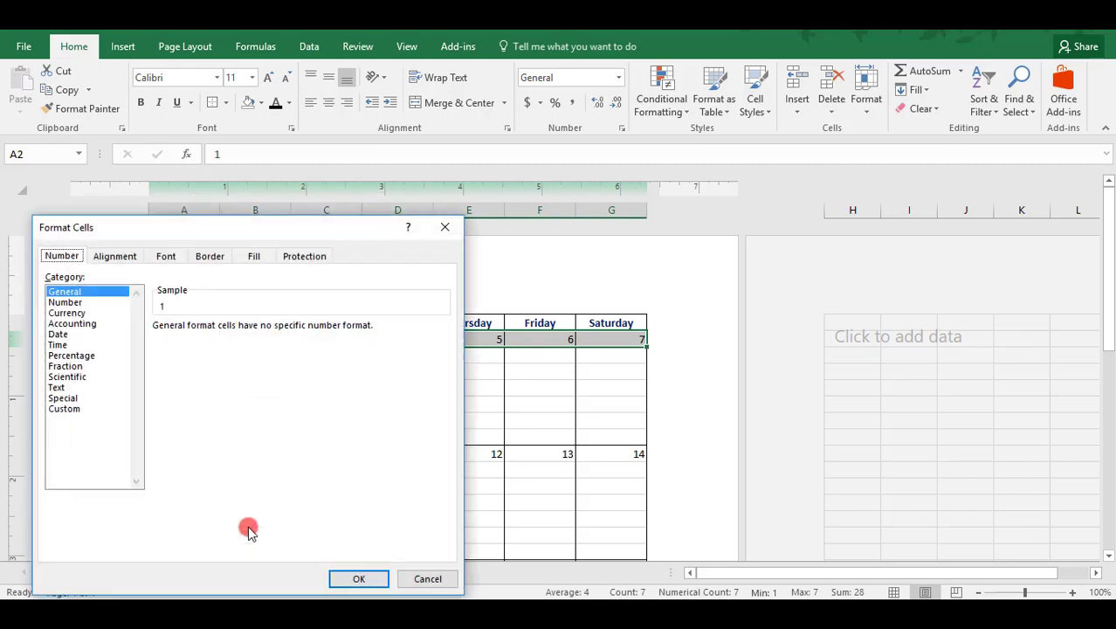
left_click(62, 409)
left_click(200, 341)
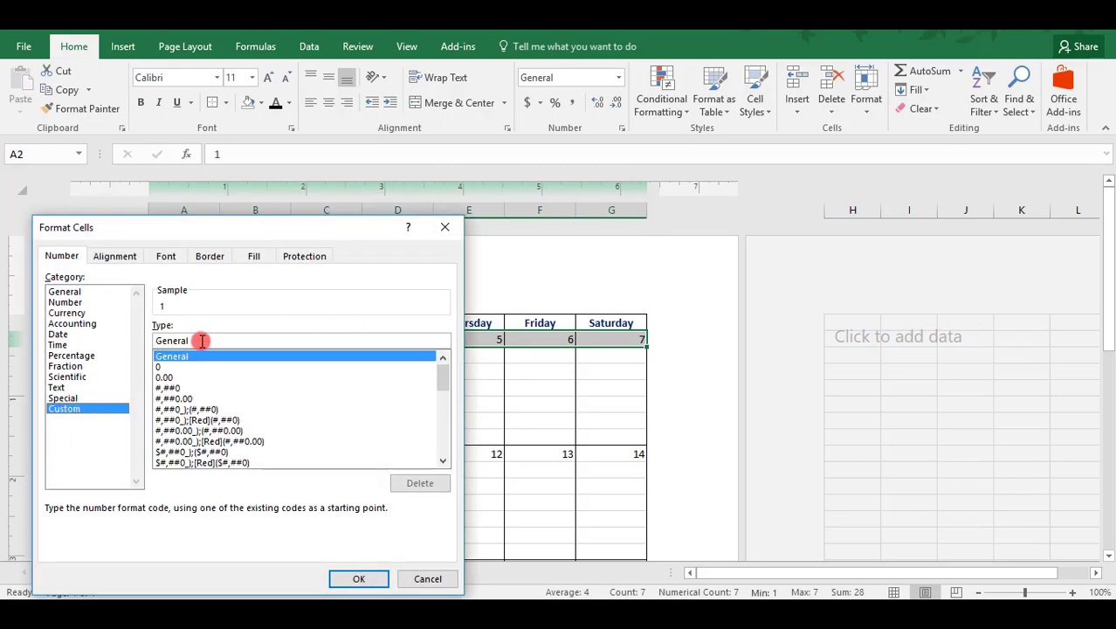
key("BackSpace")
key("BackSpace")
key("BackSpace")
key("BackSpace")
key("BackSpace")
key("BackSpace")
key("BackSpace")
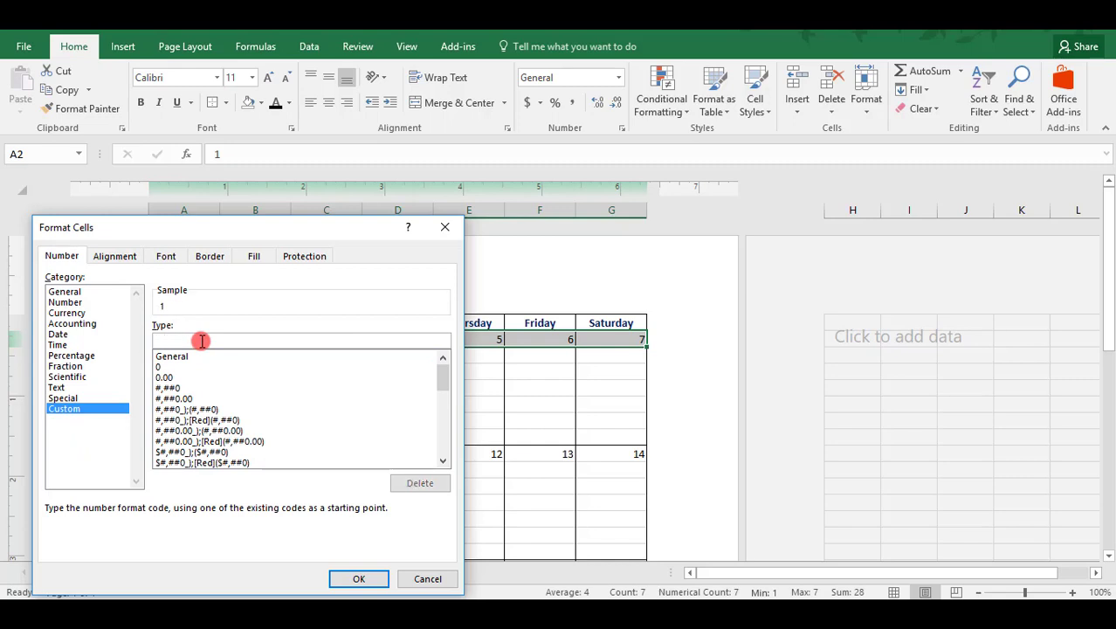
type("d")
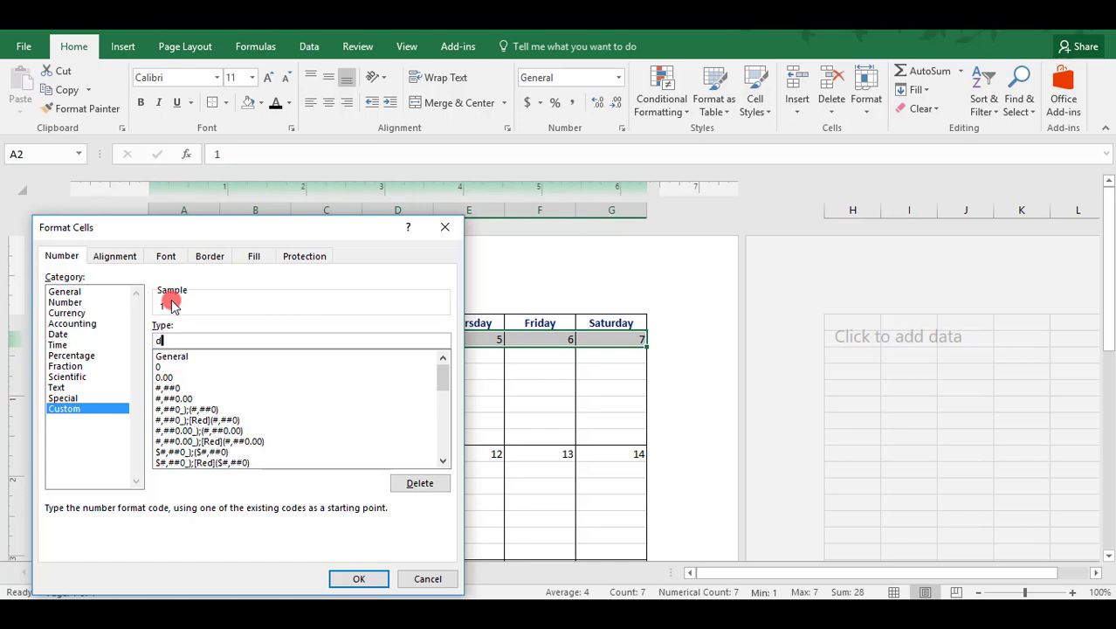
left_click(350, 578)
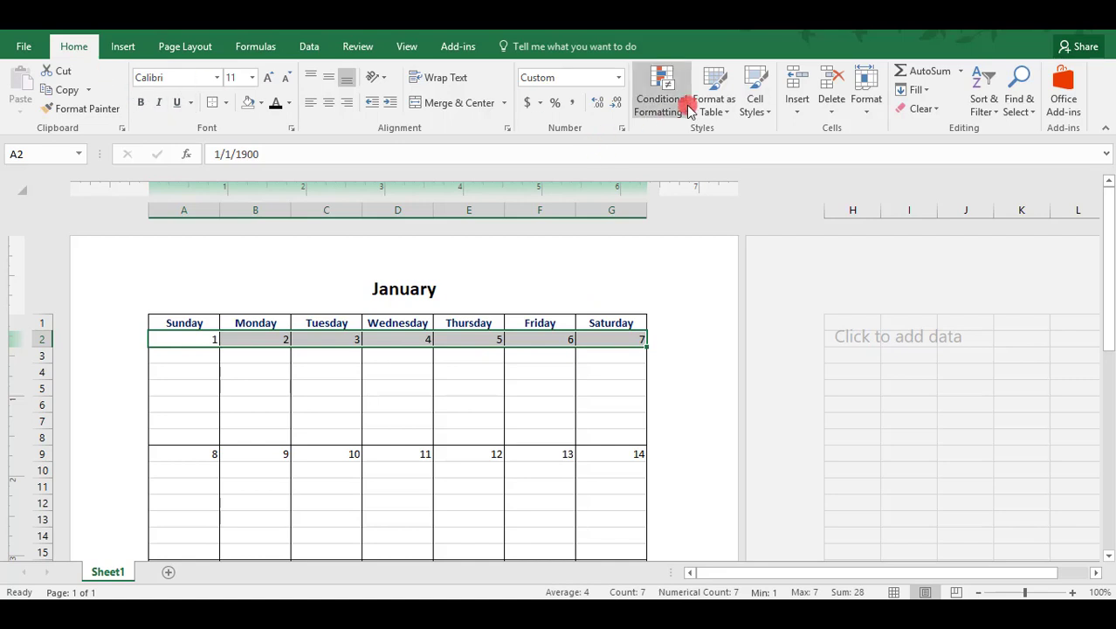
- Add an Equal To conditional formatting rule to A2:G2 for =Today() with Light Red Fill with Dark Red Text
left_click(655, 108)
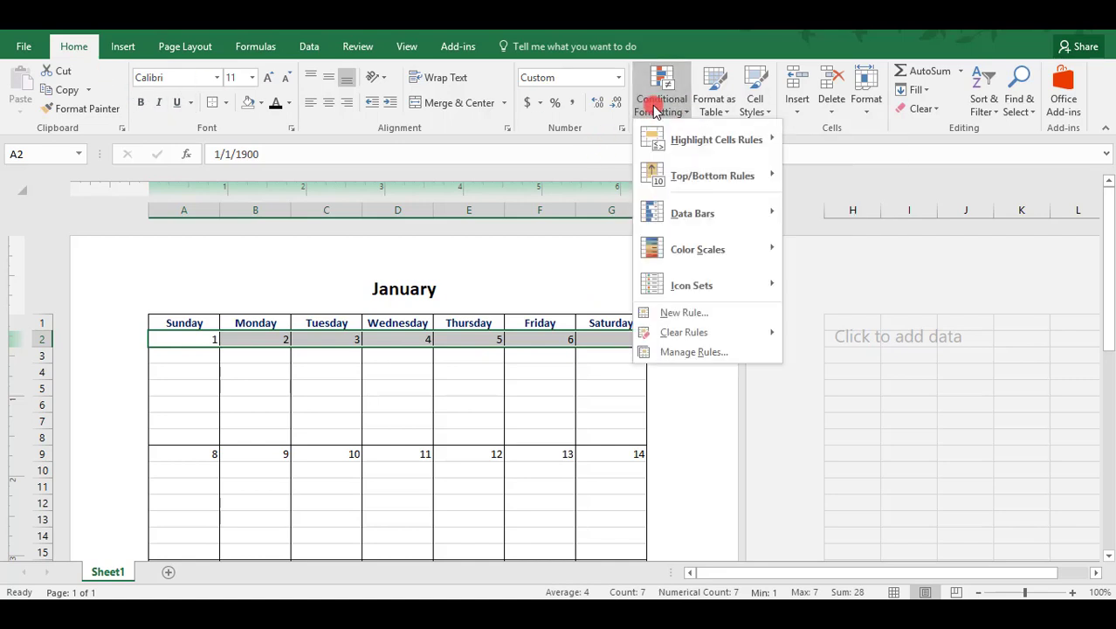
mouse_move(662, 143)
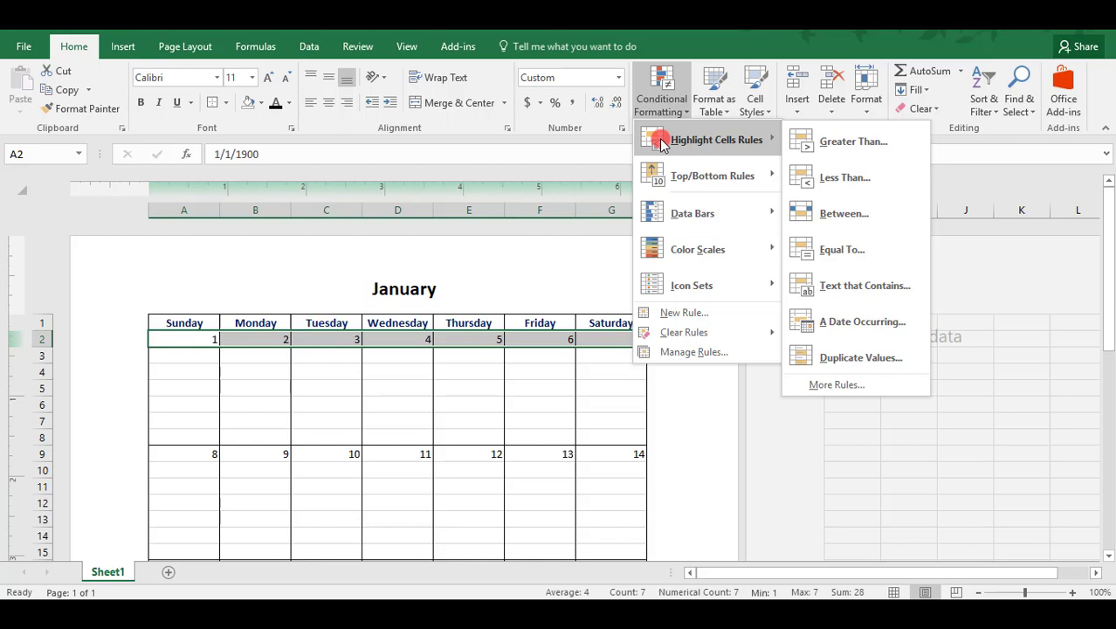
left_click(834, 248)
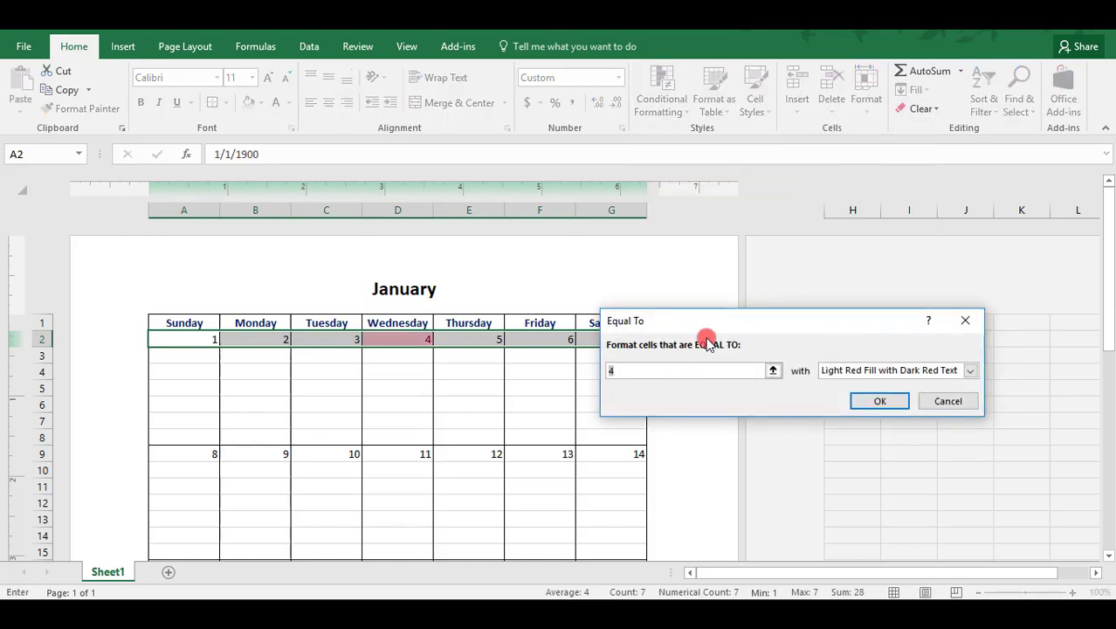
left_click(643, 371)
key("BackSpace")
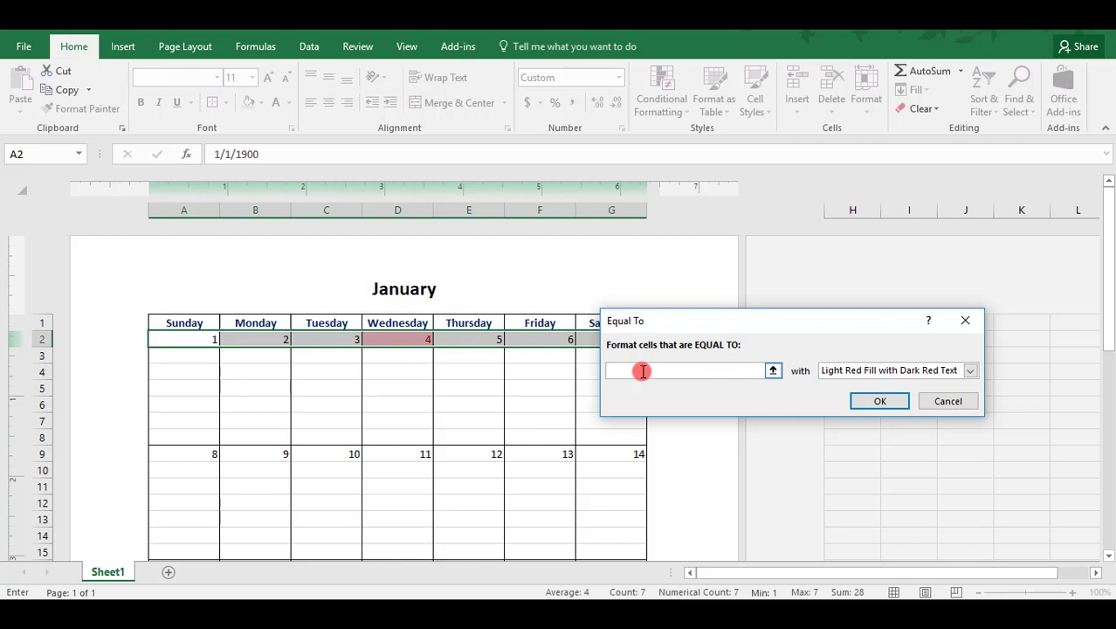
type("=To")
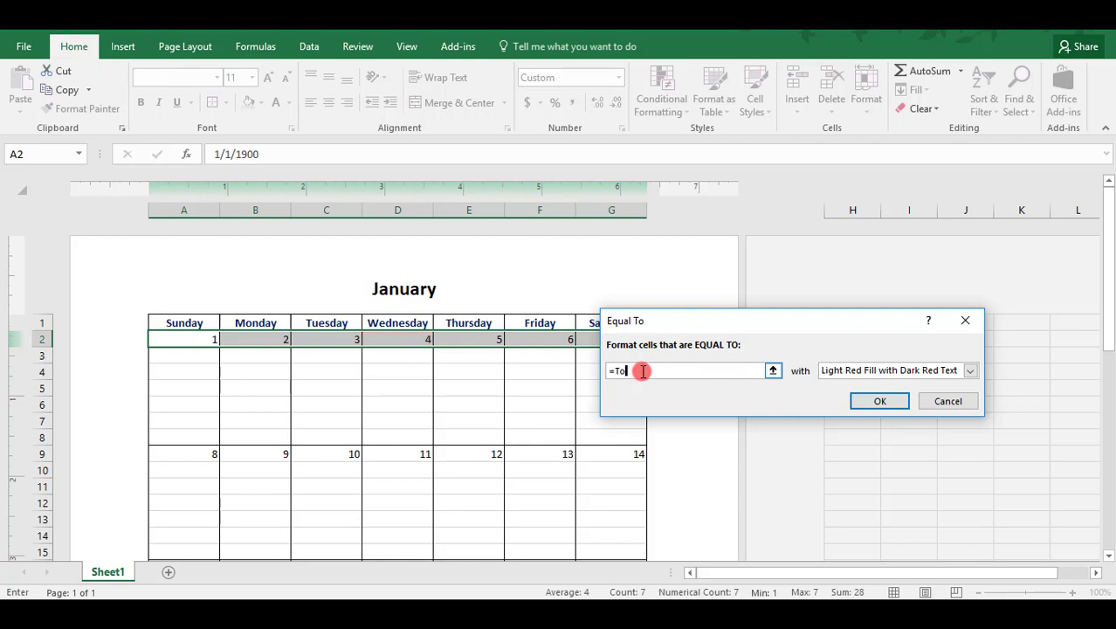
type("day()")
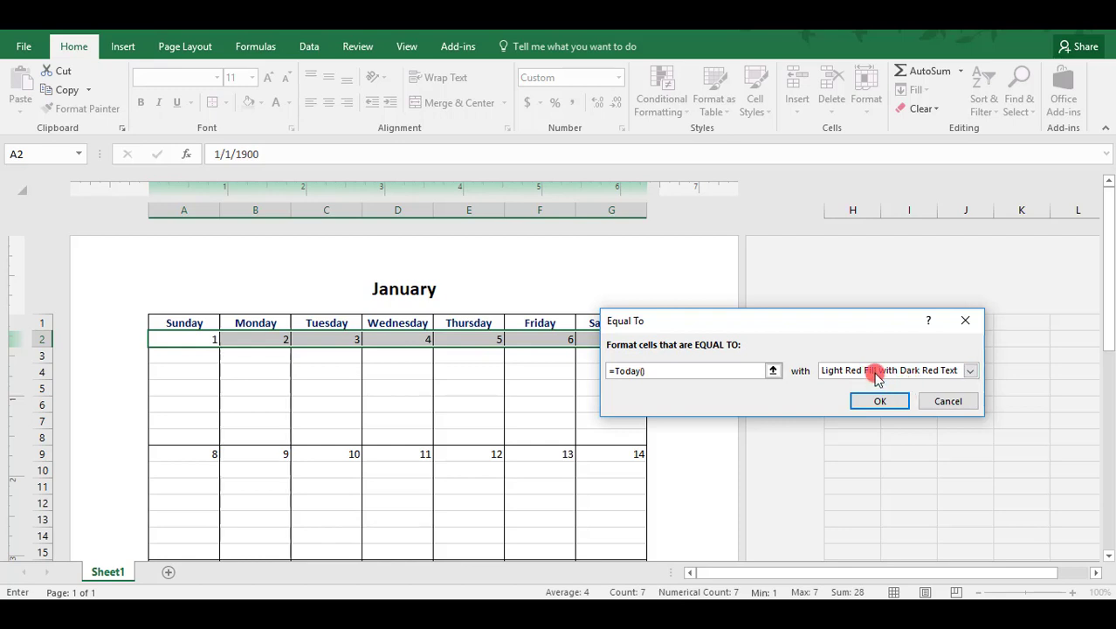
left_click(967, 371)
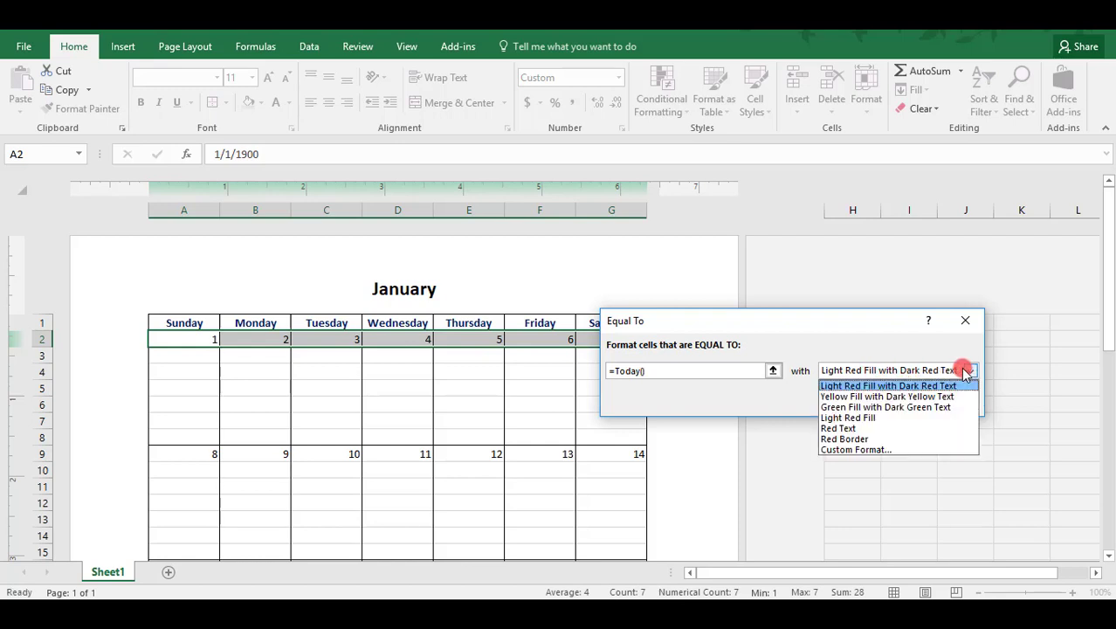
left_click(888, 354)
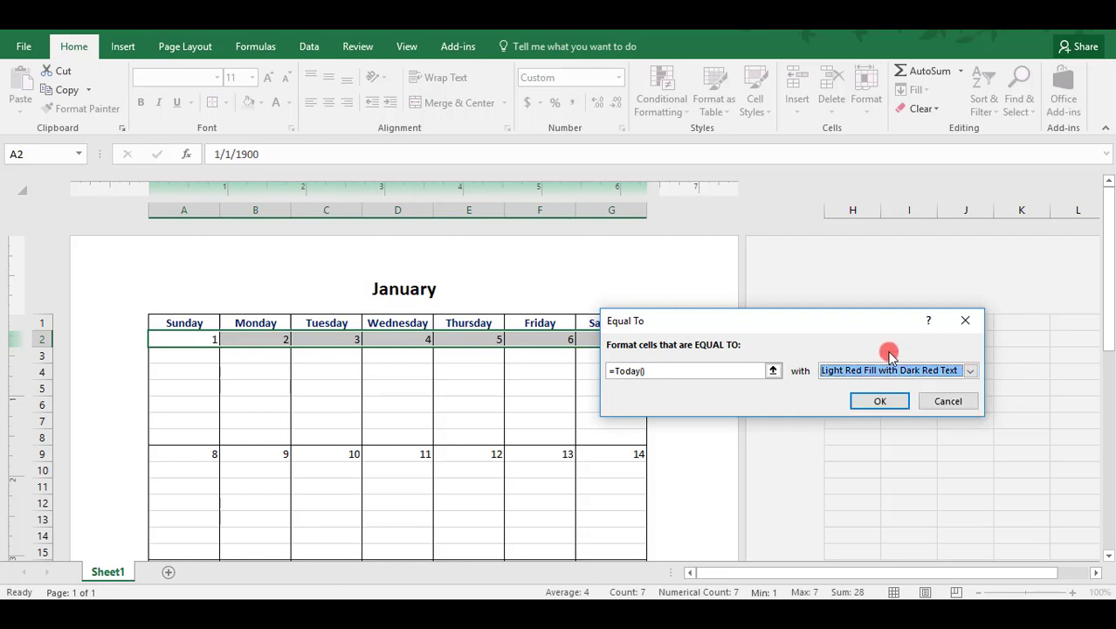
left_click(871, 405)
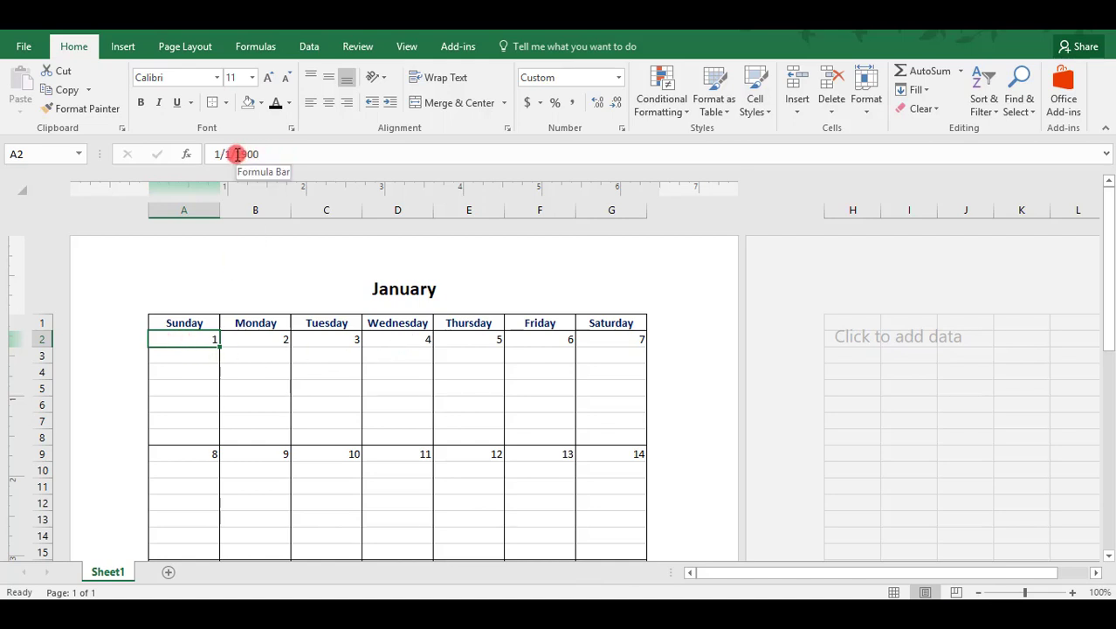
- Set the date in cell A2 to 1/1/2017
left_click_drag(235, 153, 273, 155)
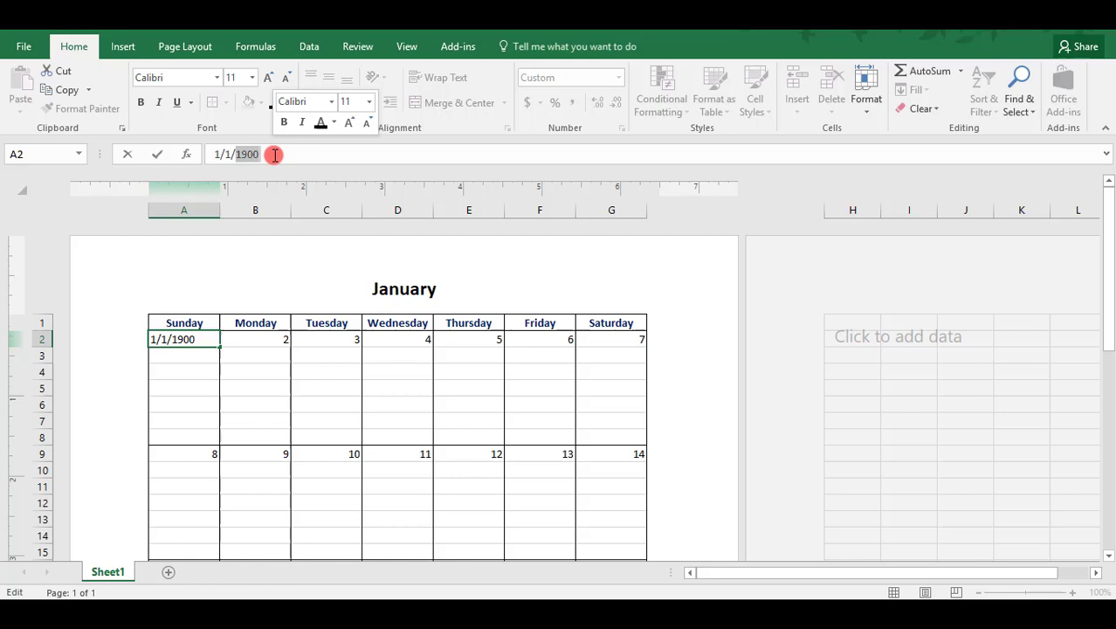
type("2017")
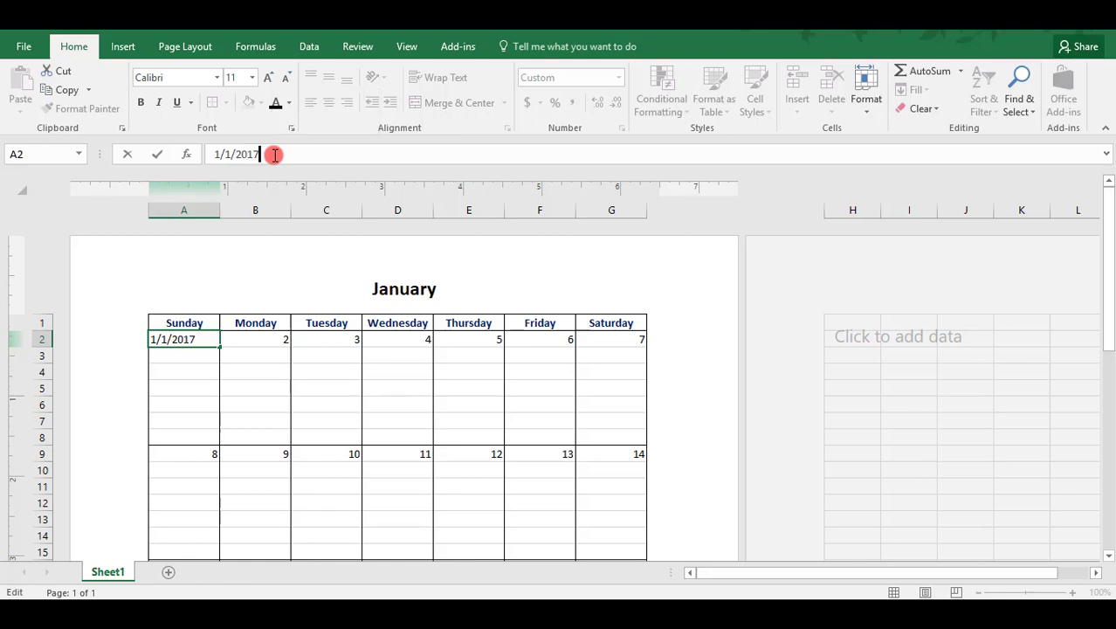
key("Return")
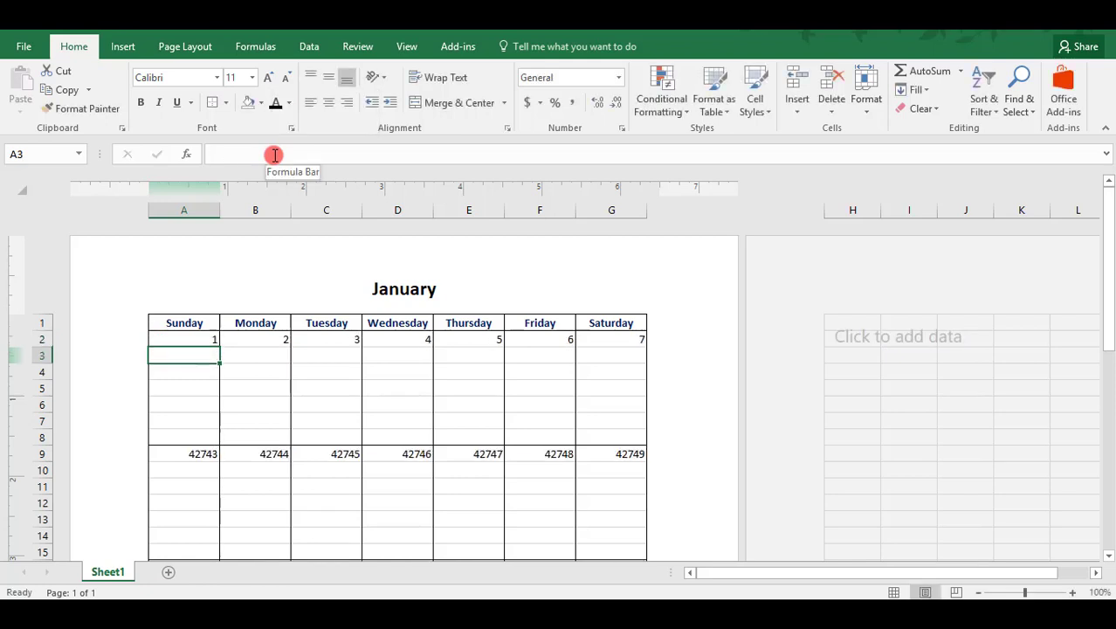
- Examine the formulas in the first week's remaining date cells, B2 through G2
key("Up")
key("Right")
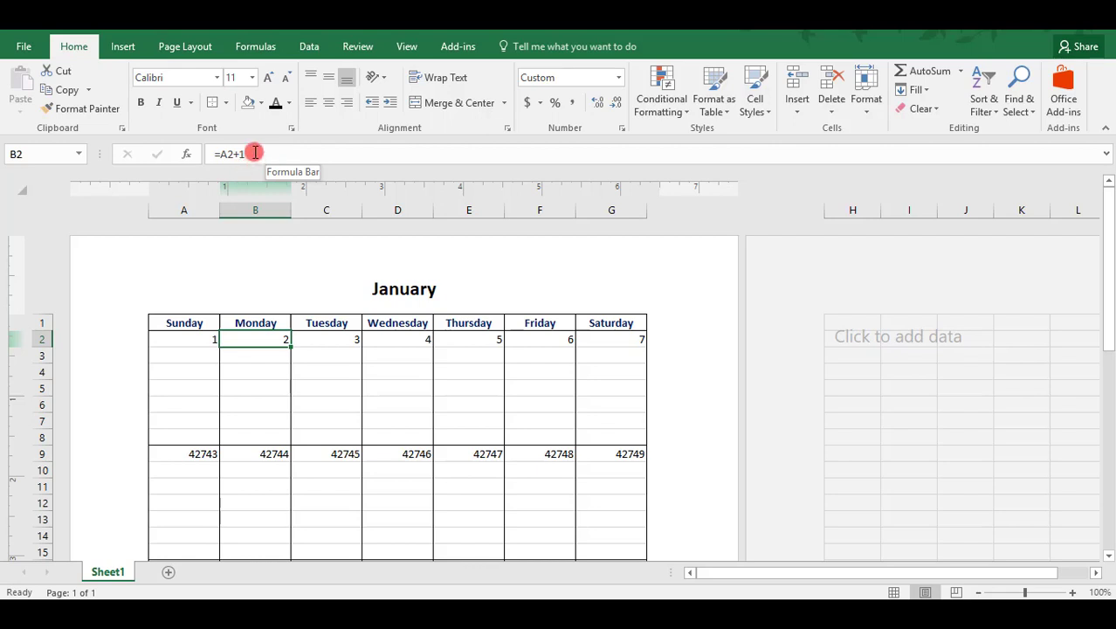
key("Right")
key("Right")
key("Right")
key("Right")
key("Right")
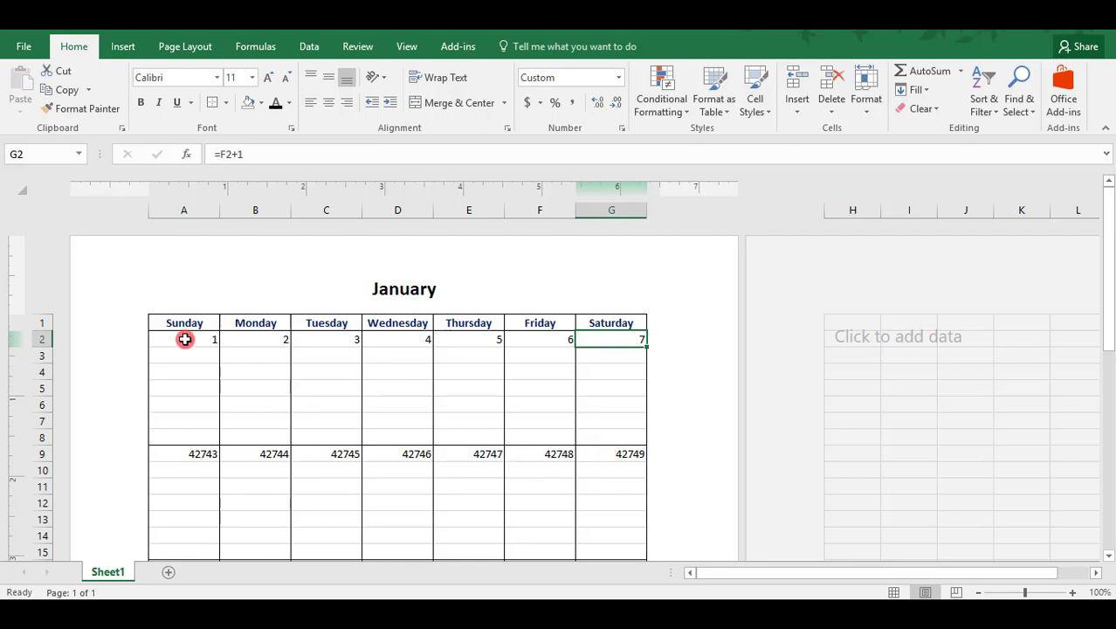
- Copy the formatting of A2:G2 to the date cells in rows 9 and 16 with Format Painter
left_click_drag(183, 339, 611, 339)
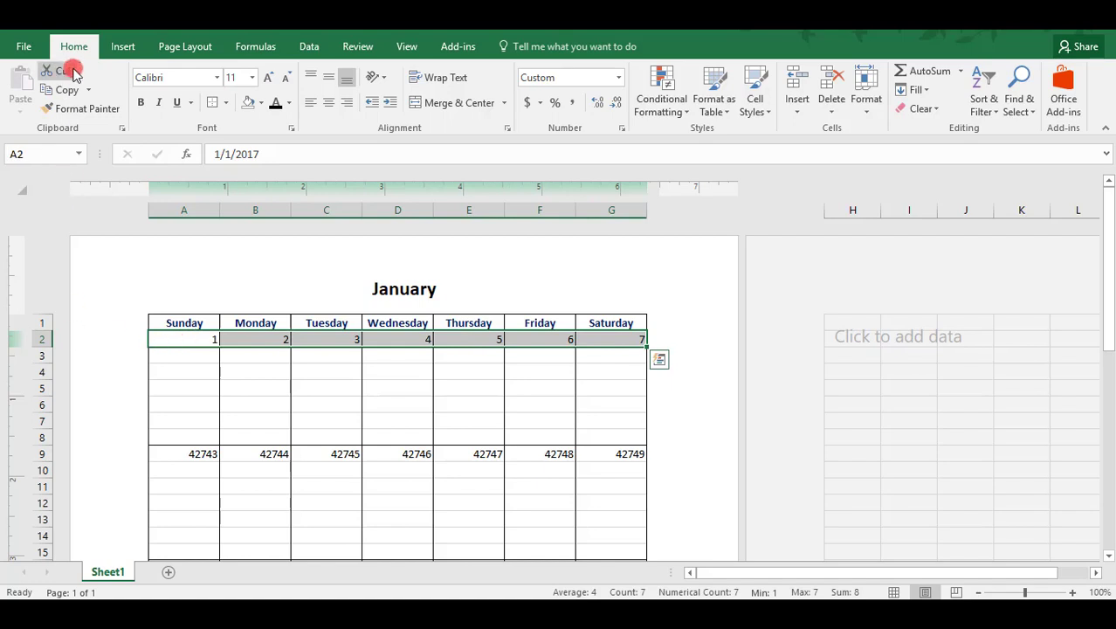
left_click(93, 112)
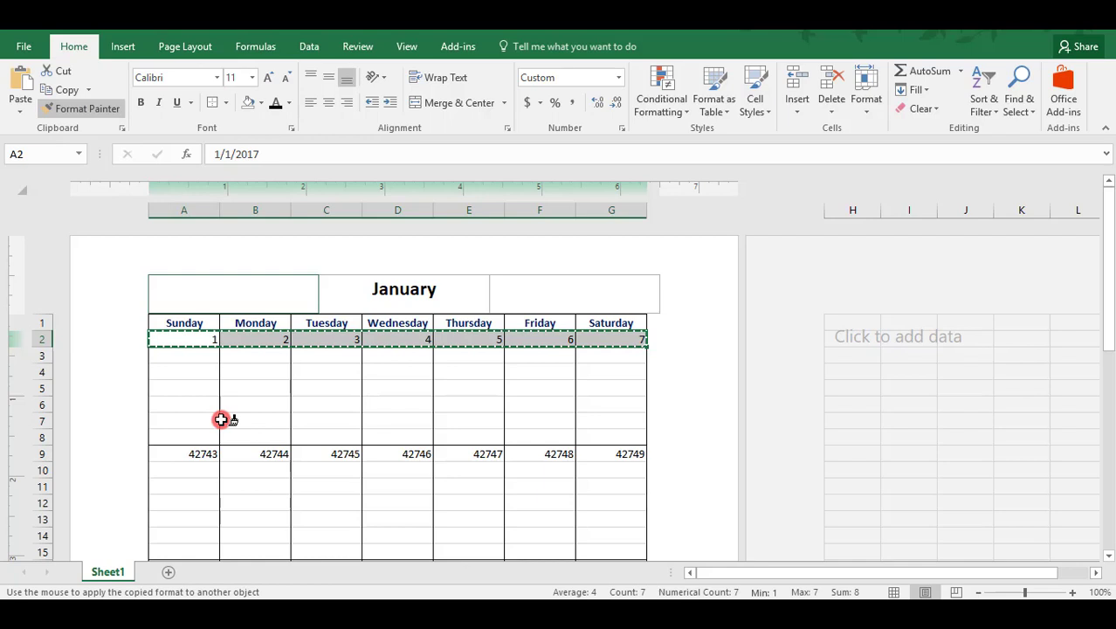
left_click(189, 454)
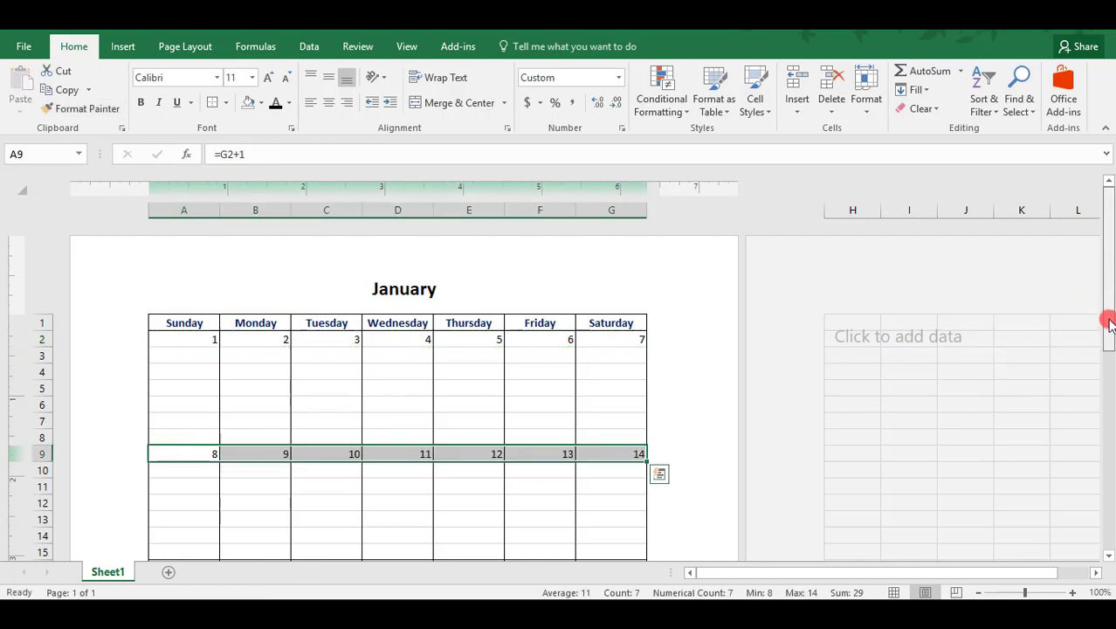
left_click_drag(1104, 282, 1109, 361)
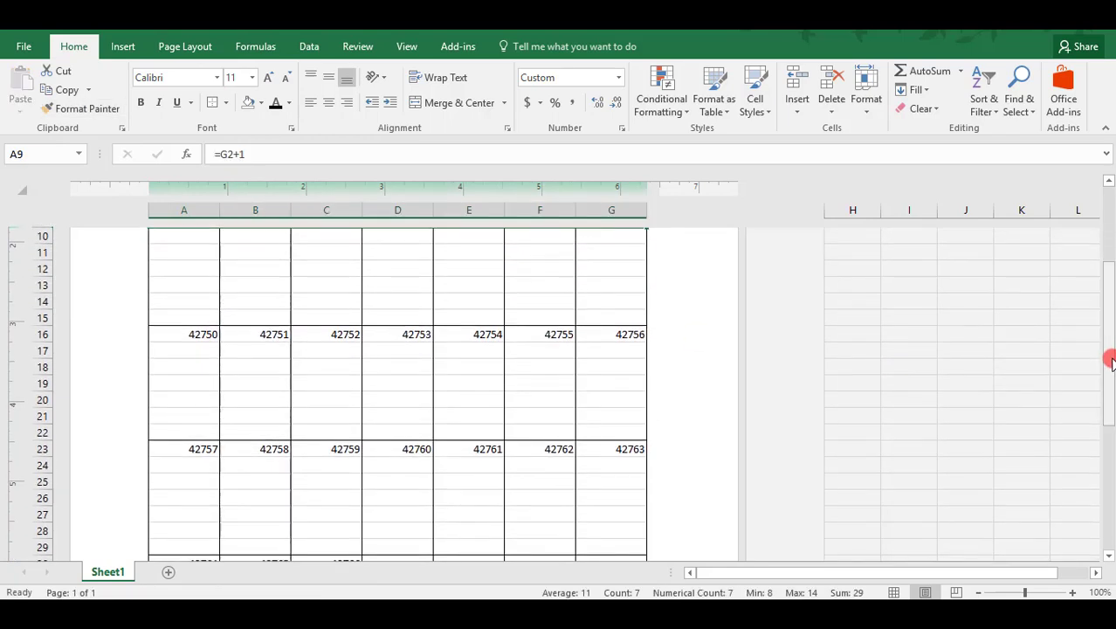
left_click(88, 108)
left_click(185, 331)
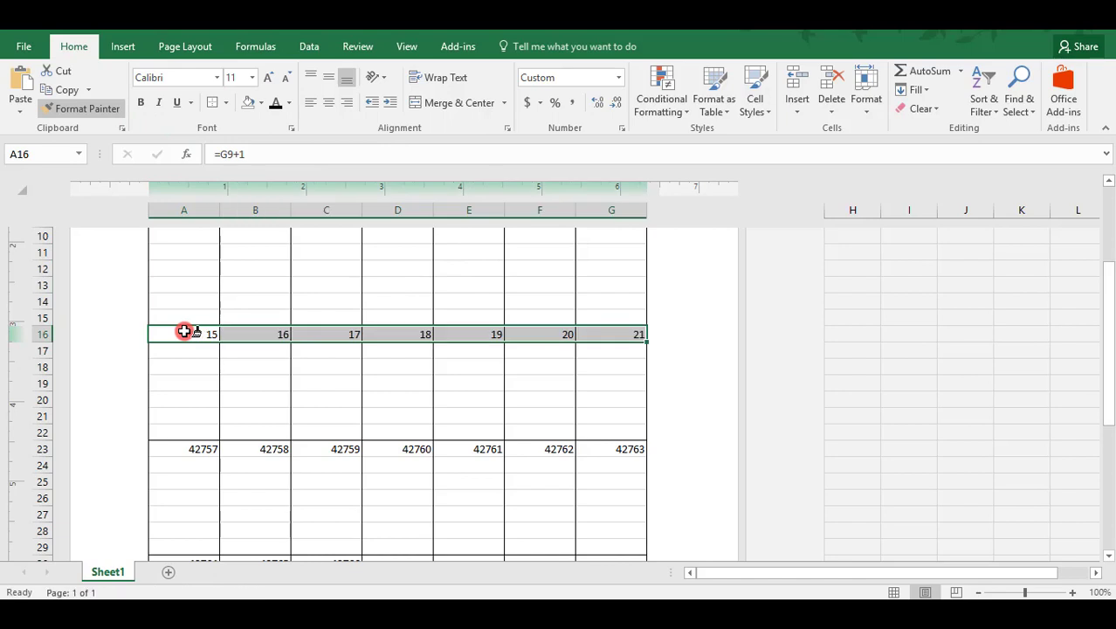
- Copy the date row formatting to columns A through G in rows 23, 30 and 37 with Format Painter
left_click(87, 109)
left_click(184, 453)
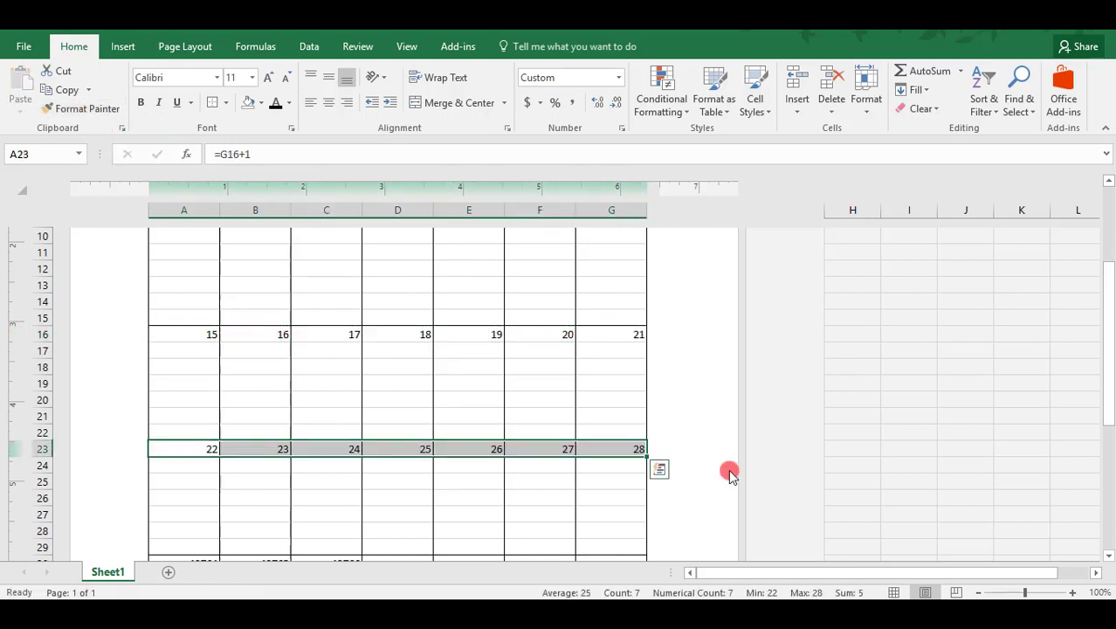
scroll(1108, 345, "down", 4)
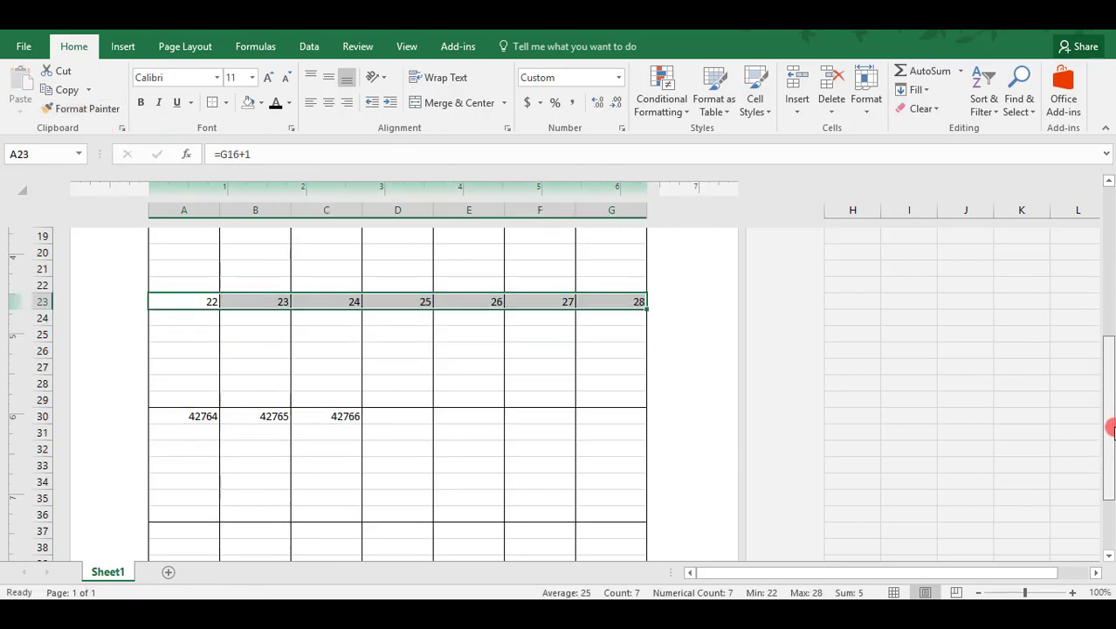
left_click(103, 112)
left_click(184, 367)
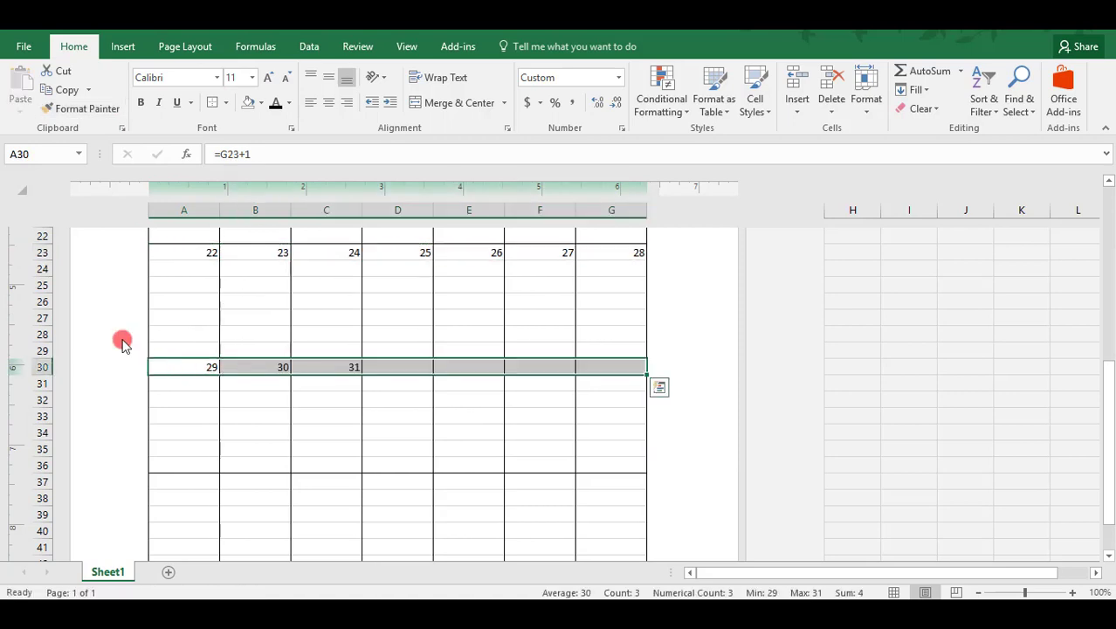
left_click(82, 108)
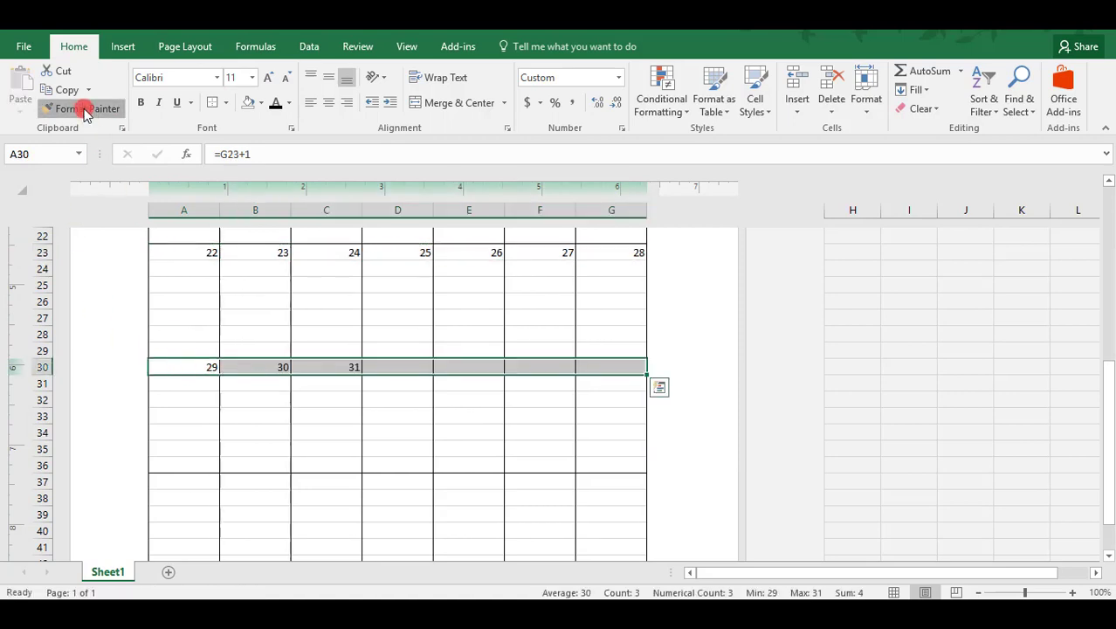
left_click(162, 482)
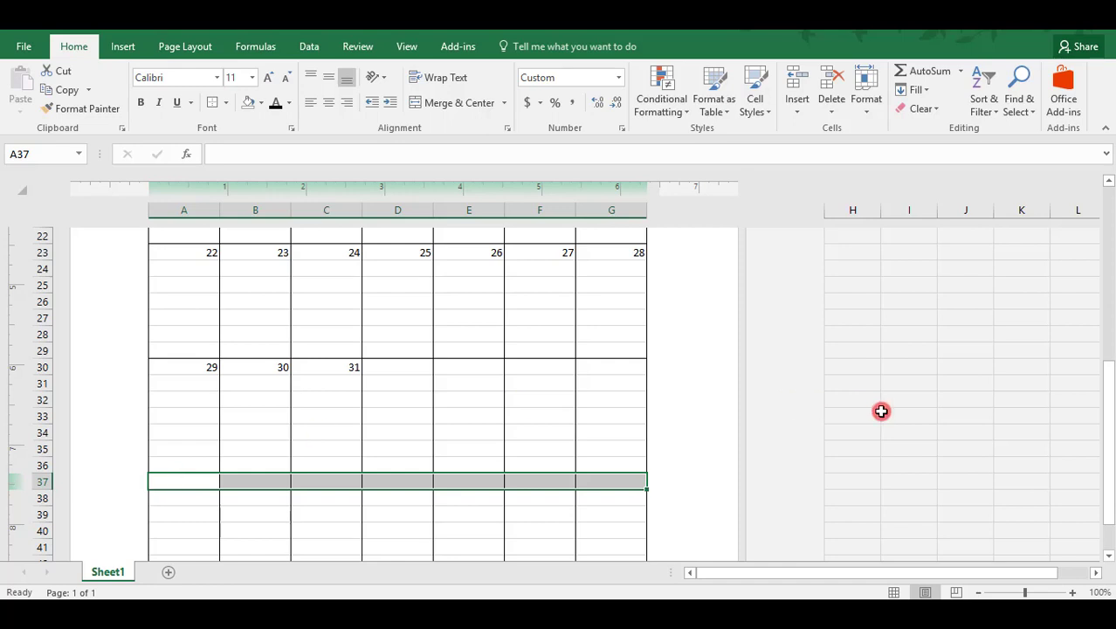
- Replace the January text in the centre page header with the Sheet Name element
left_click_drag(1109, 450, 1111, 225)
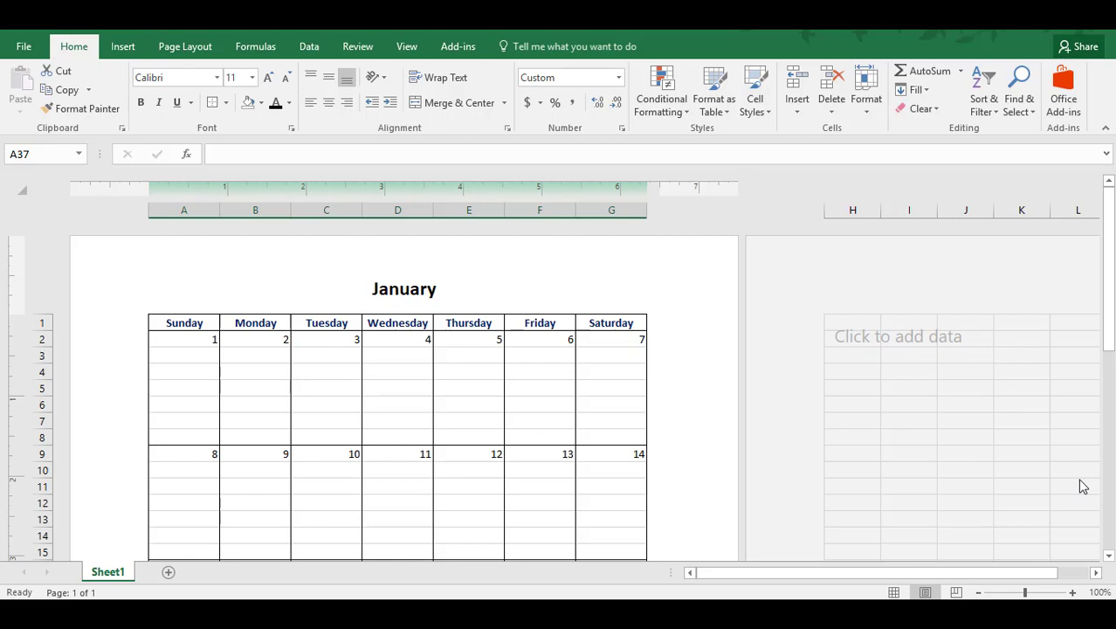
key("alt+p")
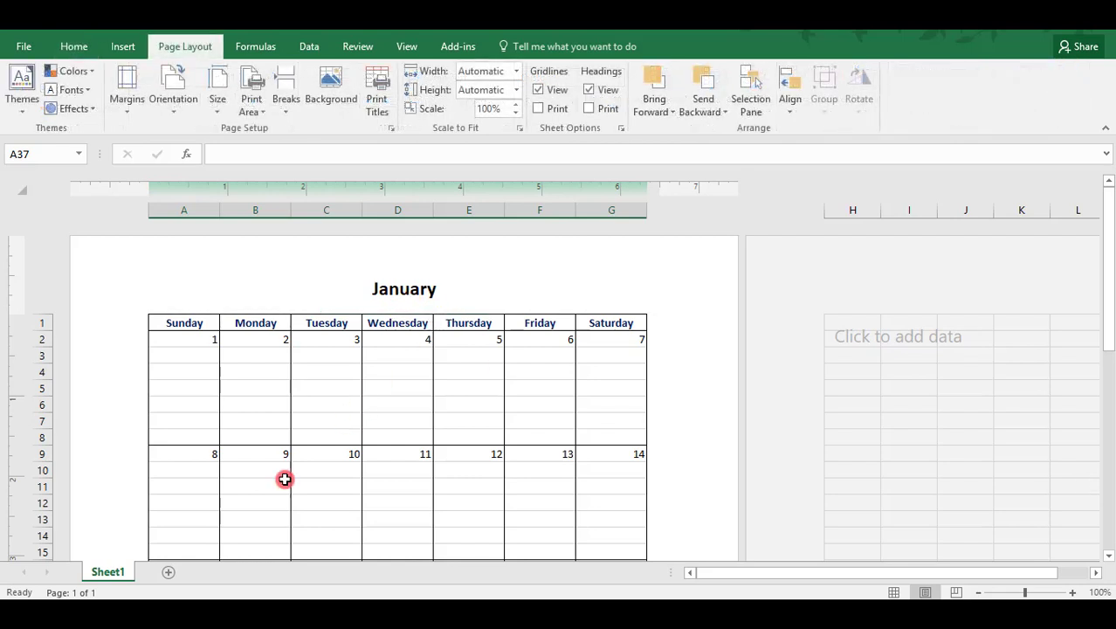
left_click(451, 298)
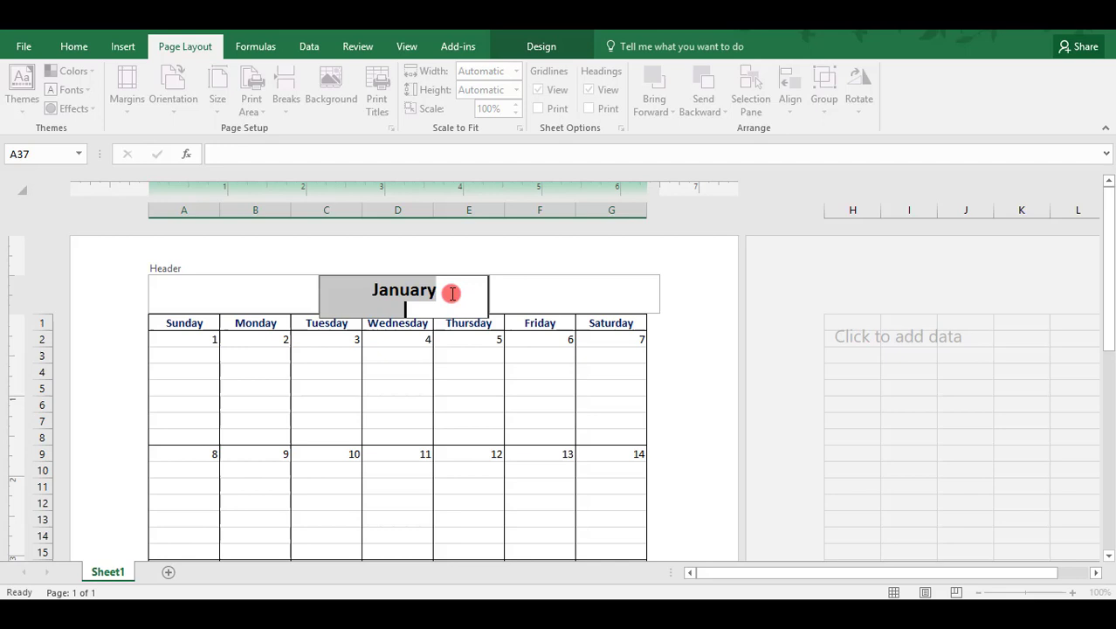
left_click_drag(450, 292, 385, 297)
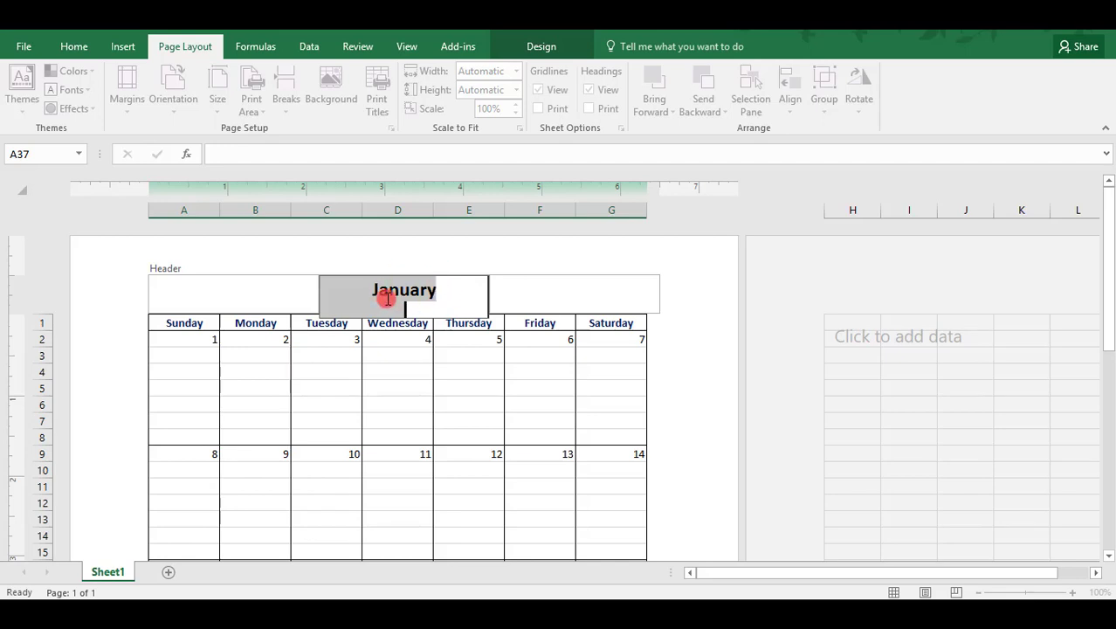
key("Delete")
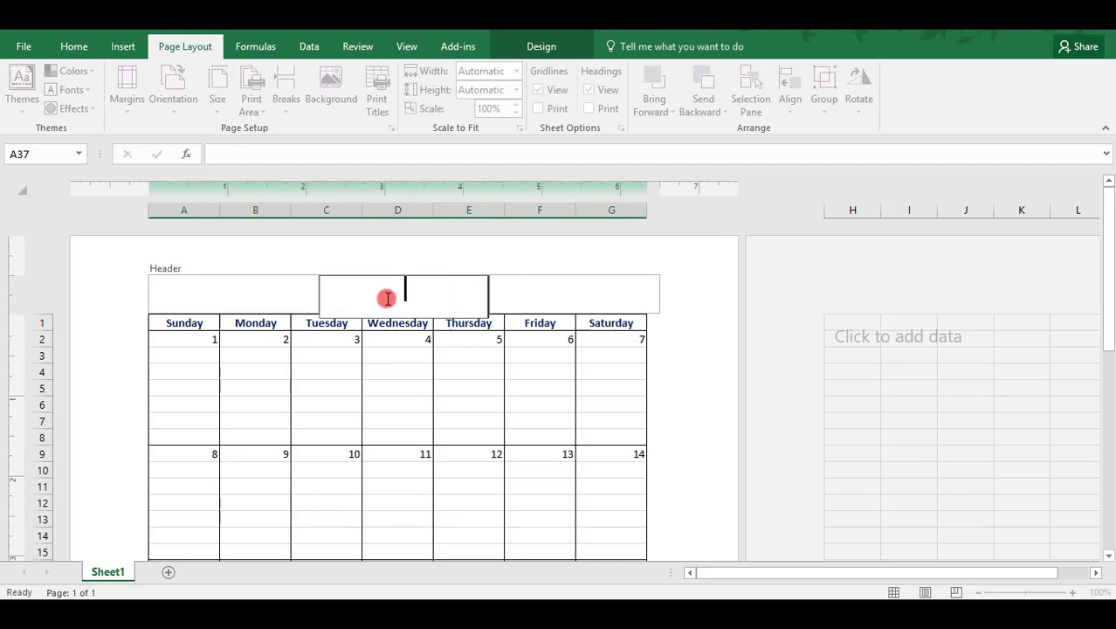
left_click(542, 47)
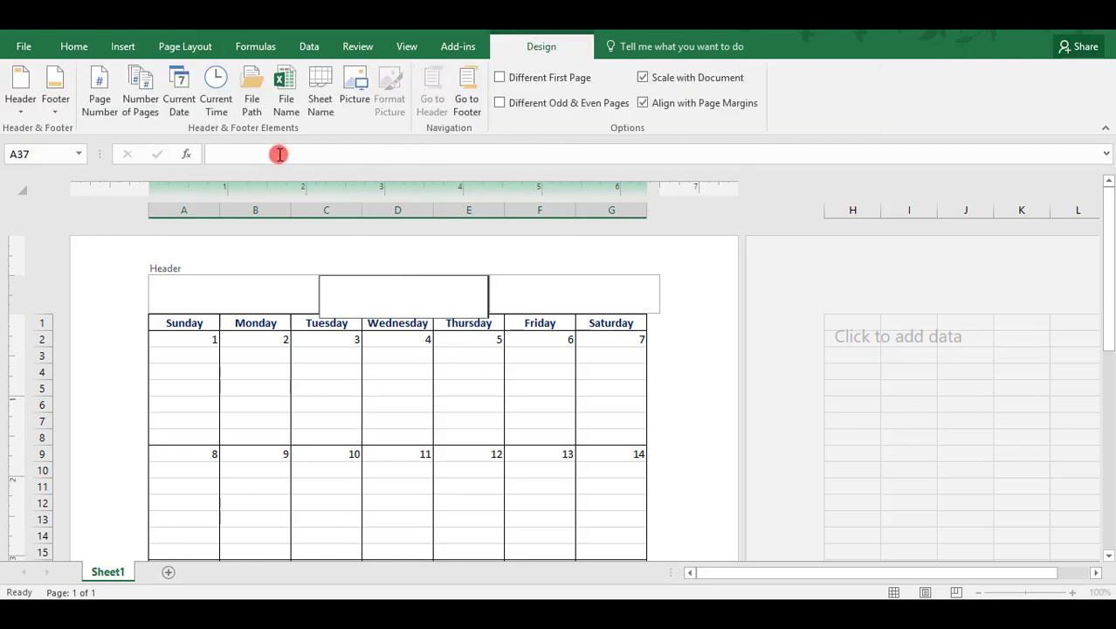
left_click(321, 105)
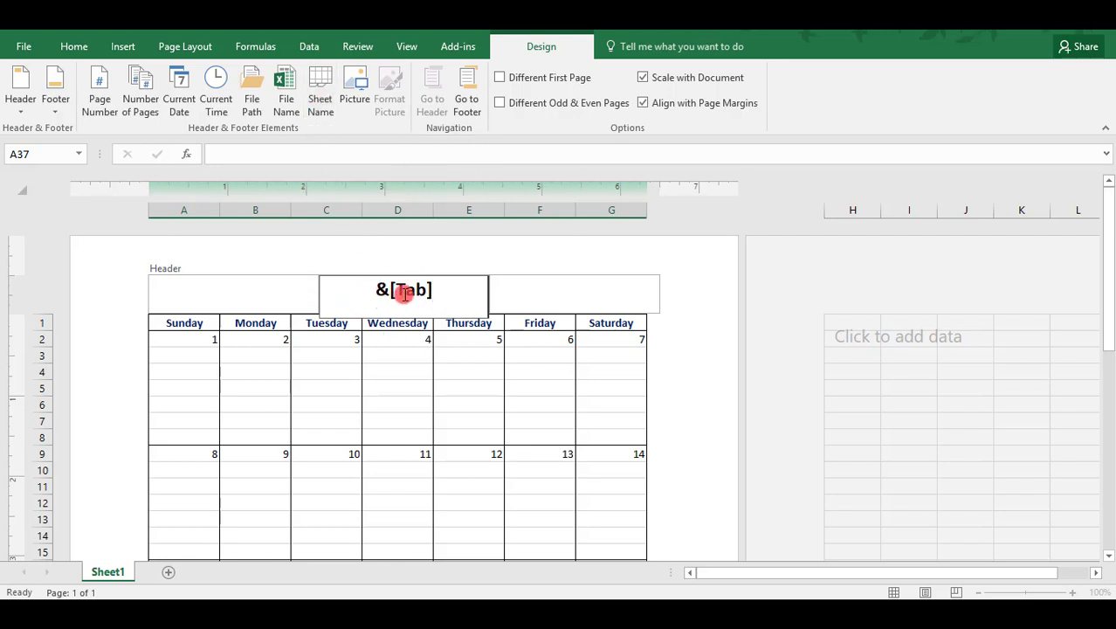
key("Return")
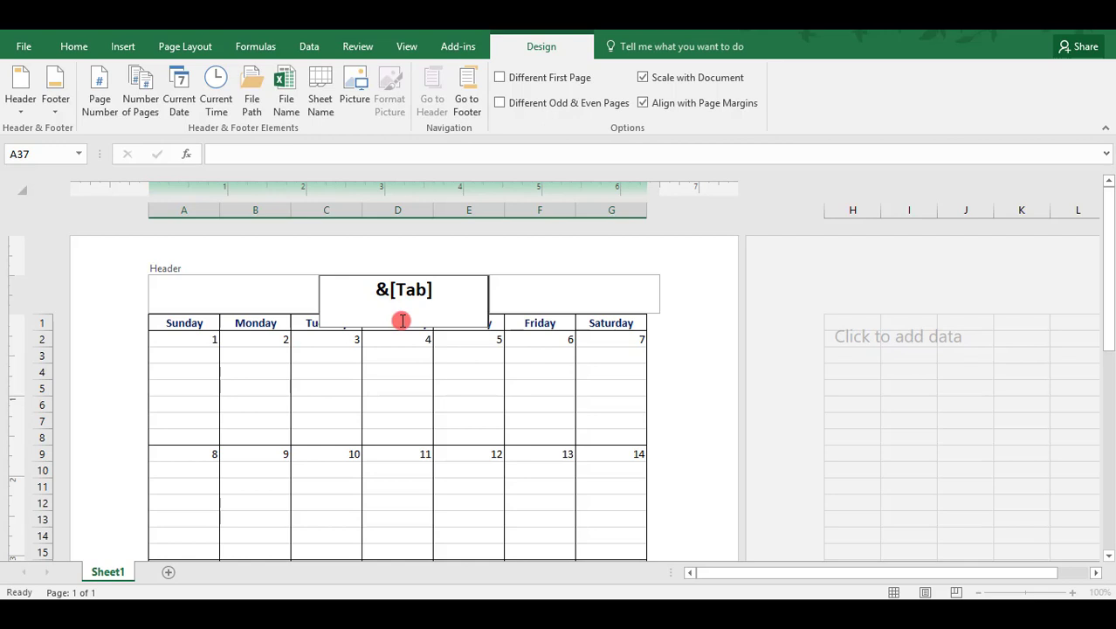
left_click(394, 372)
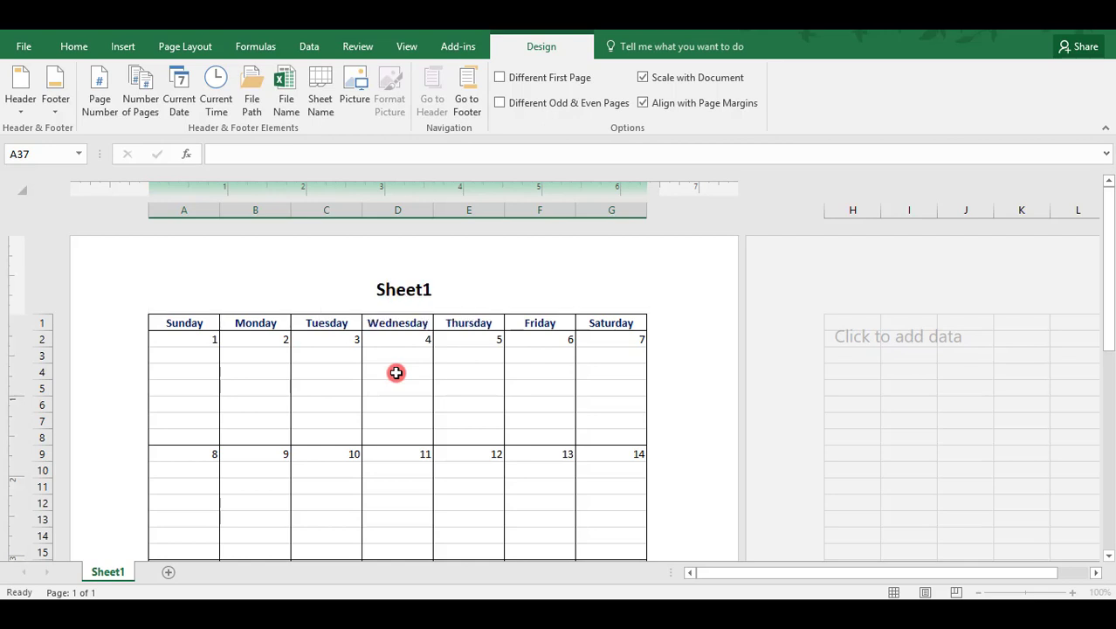
- Rename the worksheet Sheet1 as January 2017
right_click(121, 570)
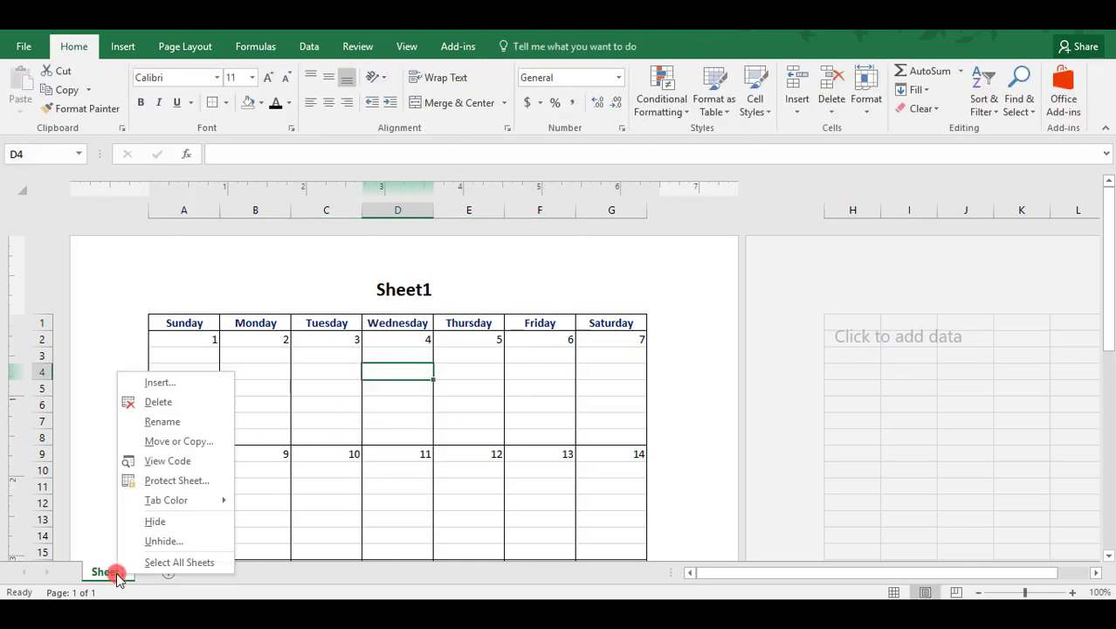
left_click(161, 422)
type("J")
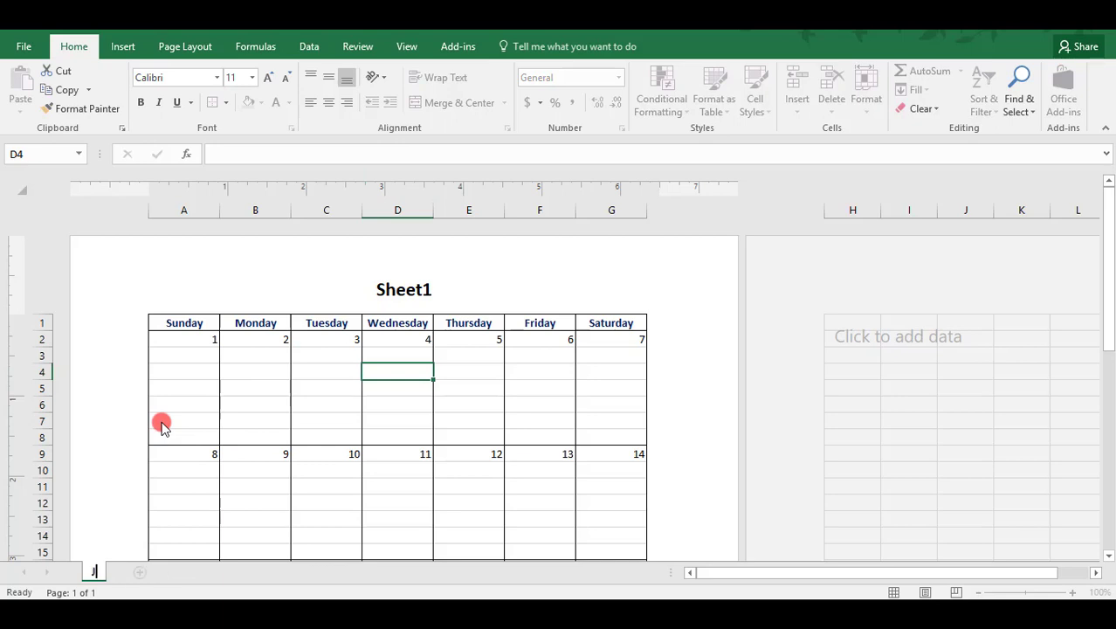
type("anuary 2017")
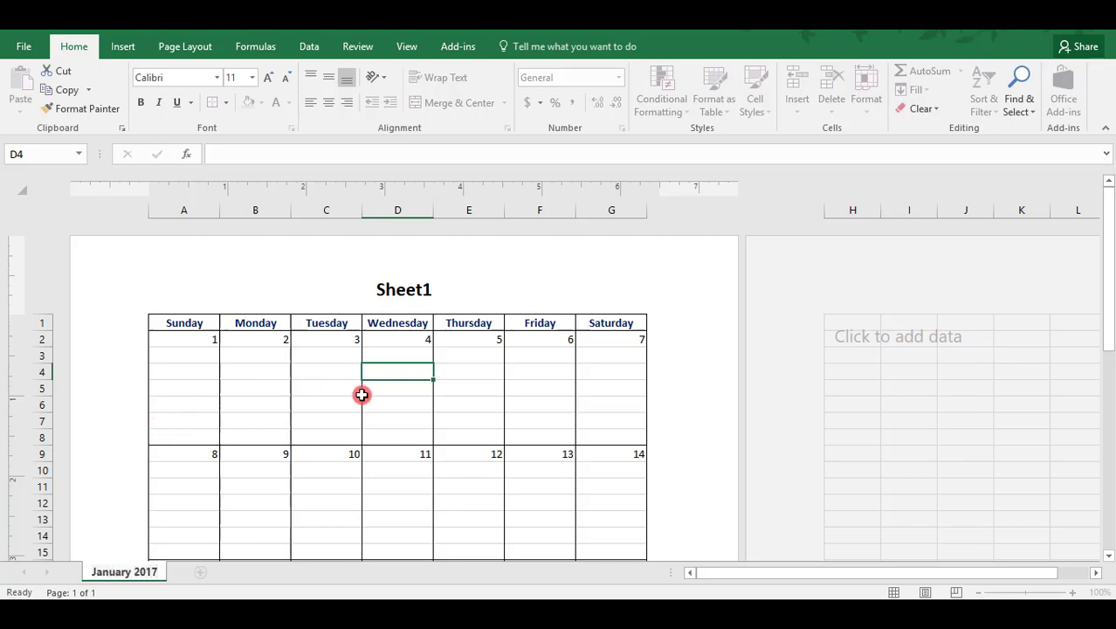
left_click_drag(367, 394, 363, 394)
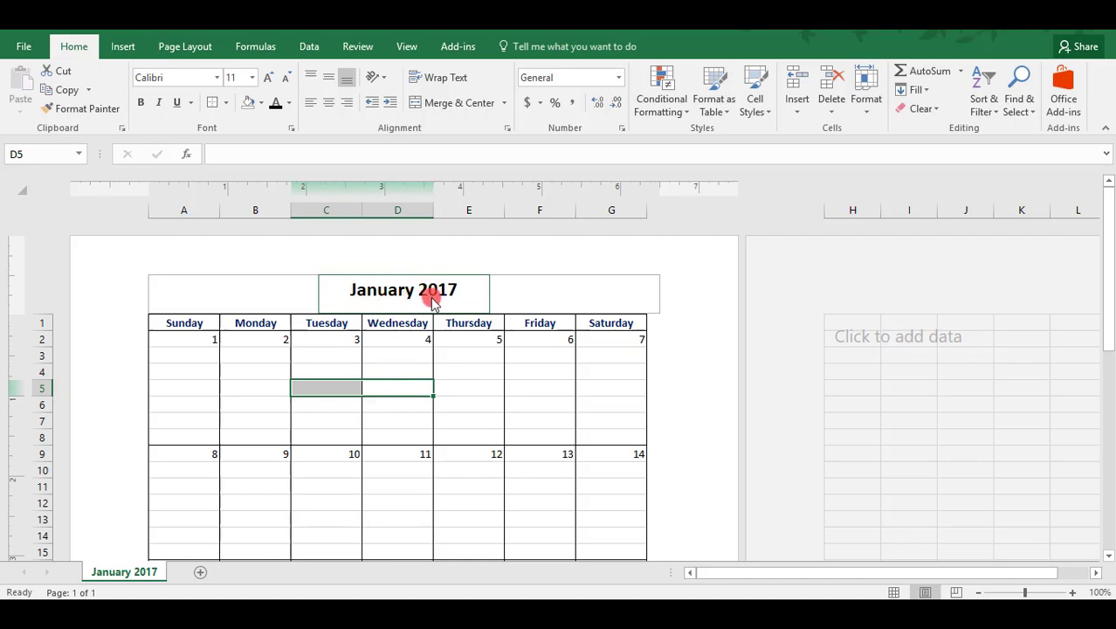
left_click(396, 374)
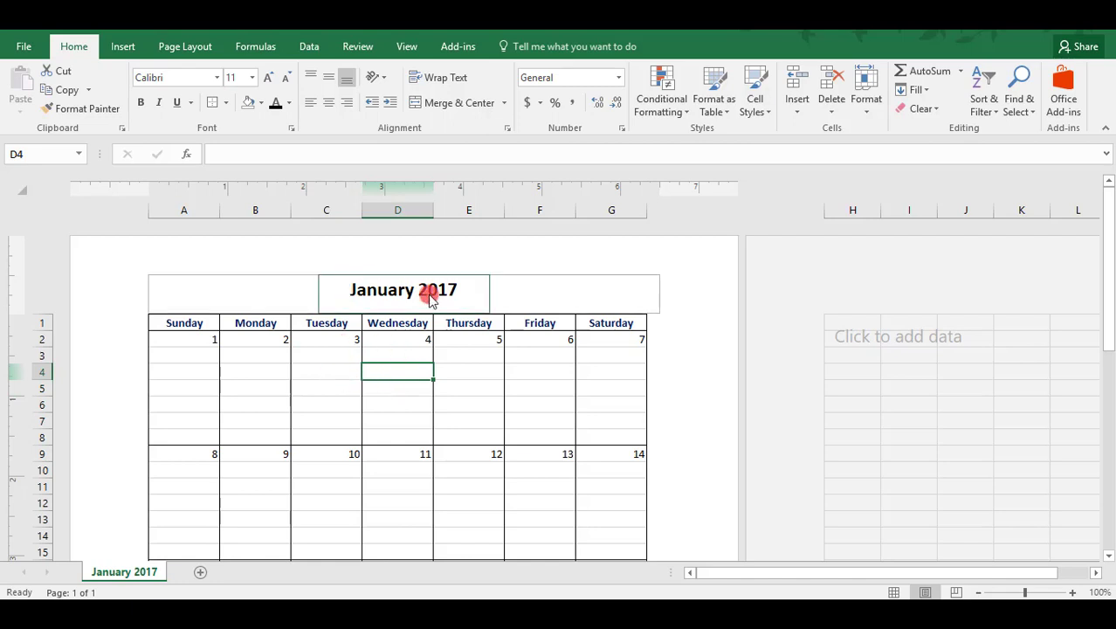
- Check the sheet's header and footer settings in Page Setup and close the dialog without changes
left_click(384, 337)
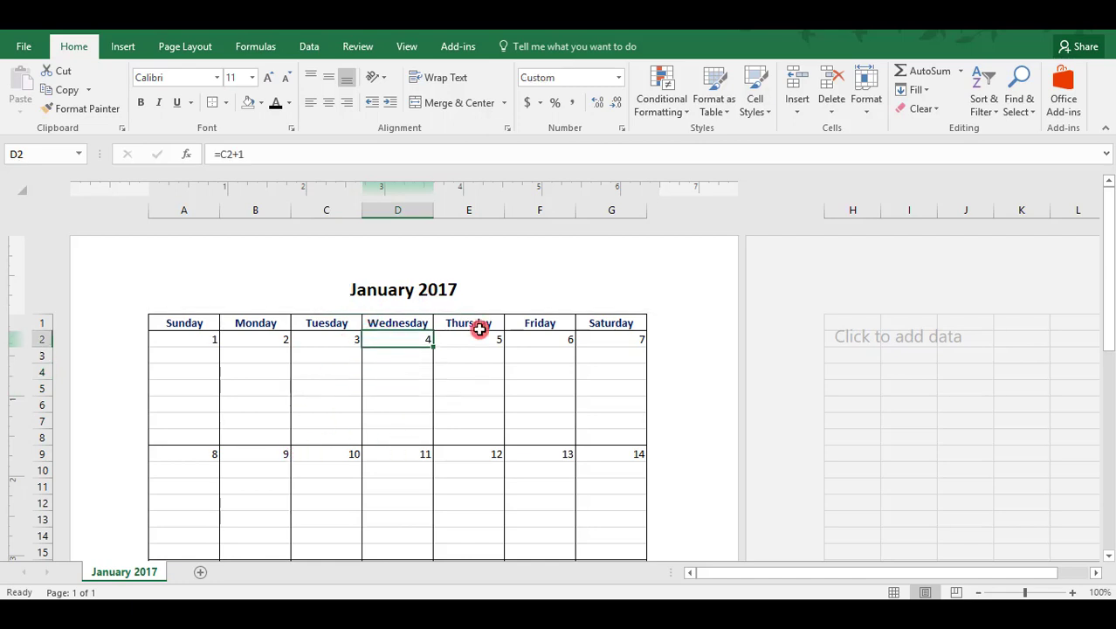
left_click(200, 49)
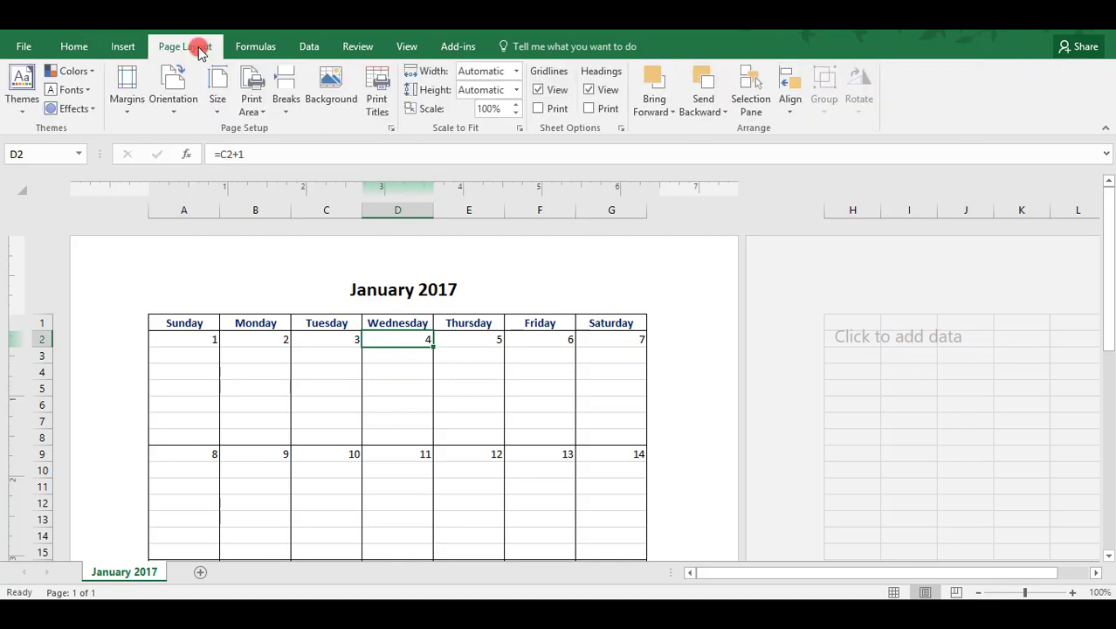
left_click(381, 100)
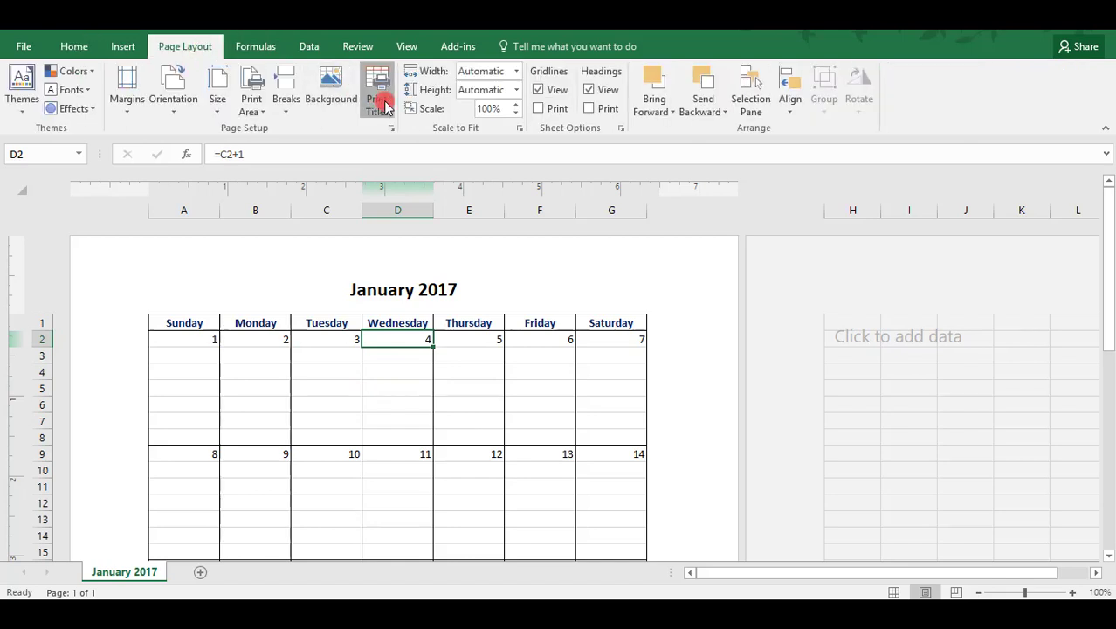
left_click(756, 188)
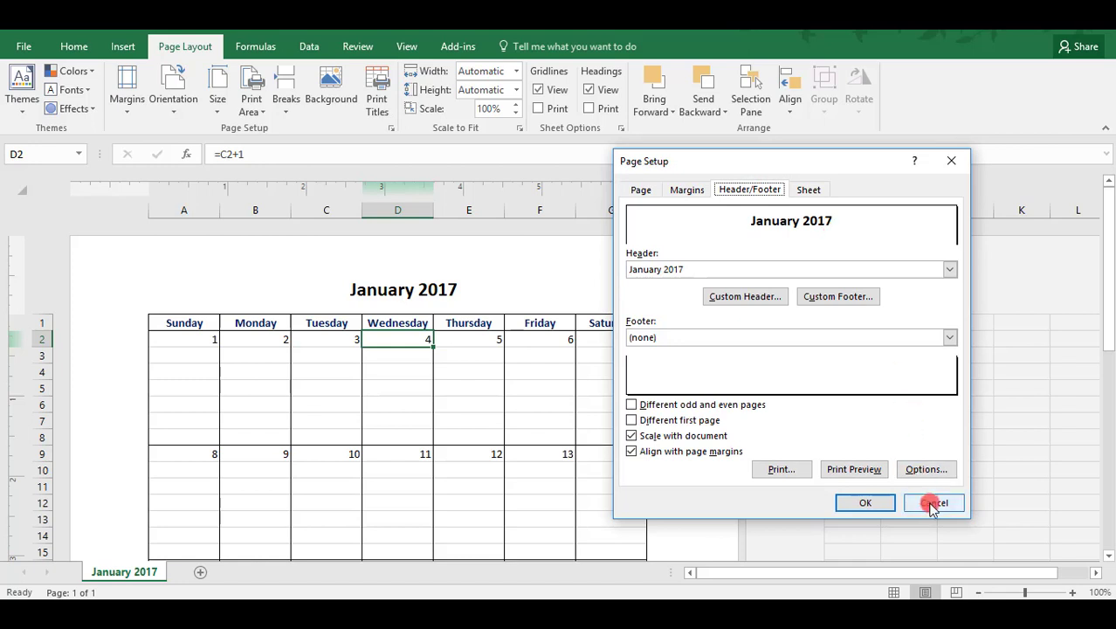
left_click(931, 502)
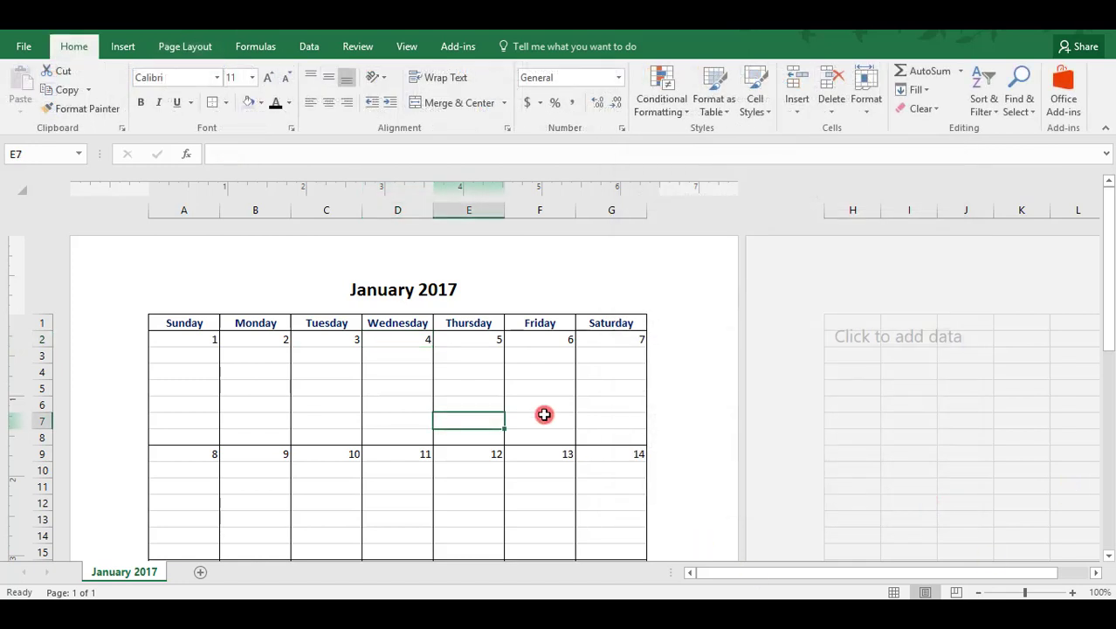
- Enlarge the page header title to font size 22 and colour it dark blue
left_click(397, 297)
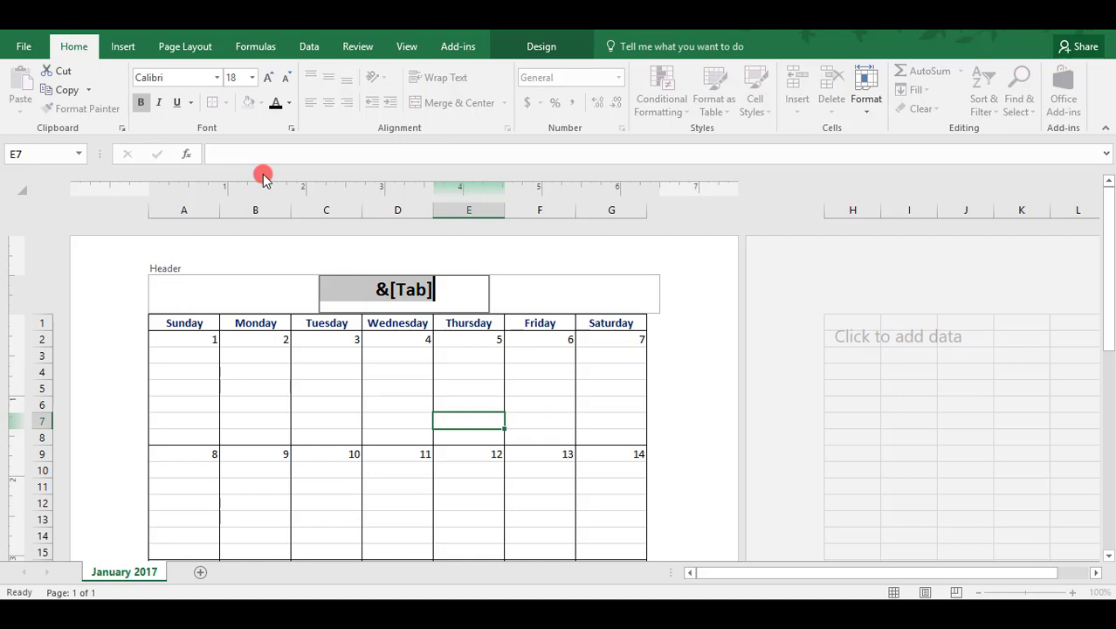
left_click(270, 77)
left_click(273, 78)
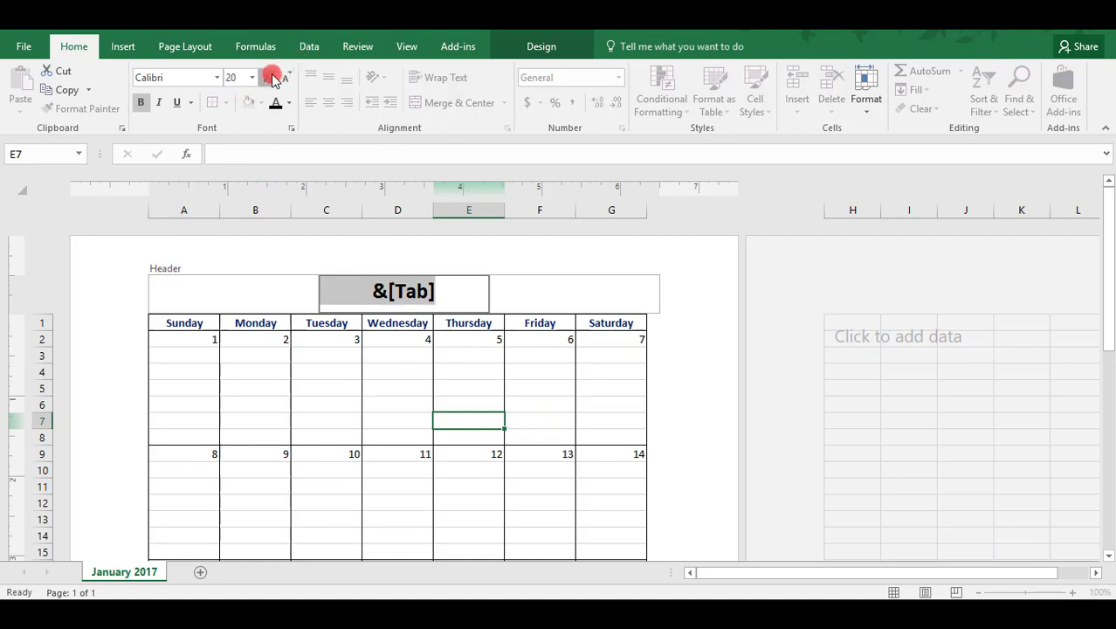
left_click(289, 102)
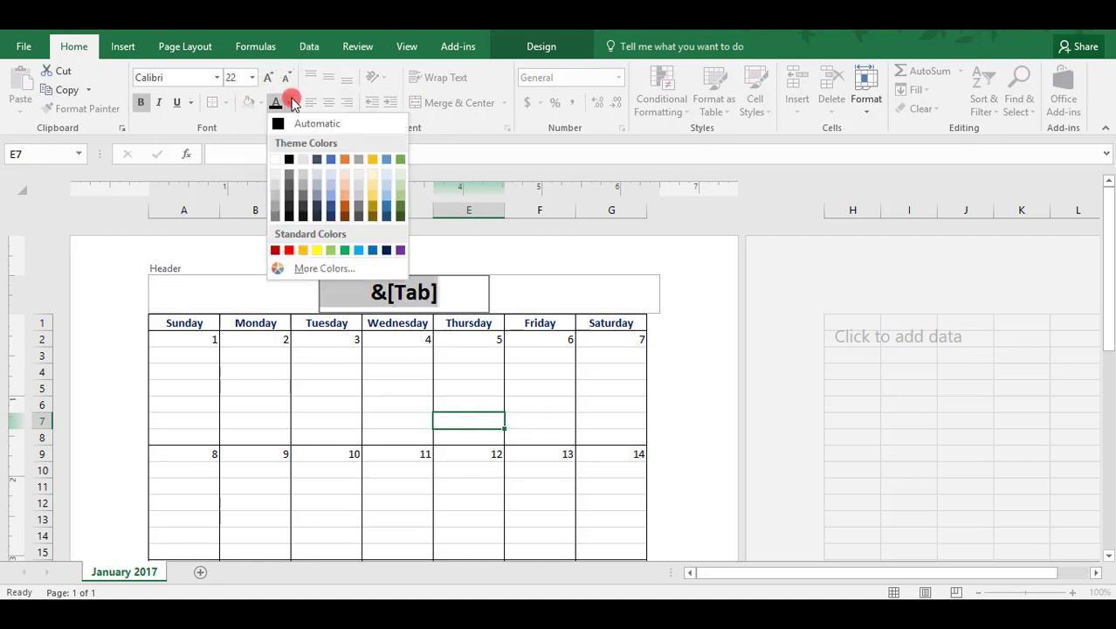
left_click(387, 250)
left_click(379, 359)
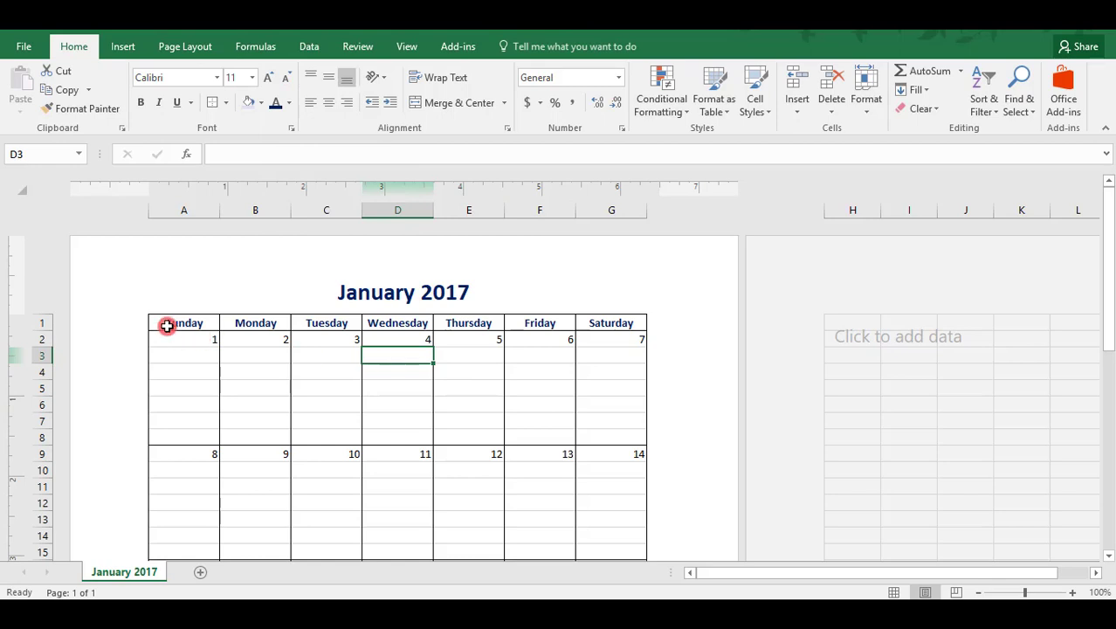
- Fill the weekday heading cells A1:G1 with the current light blue fill colour
left_click_drag(166, 324, 601, 317)
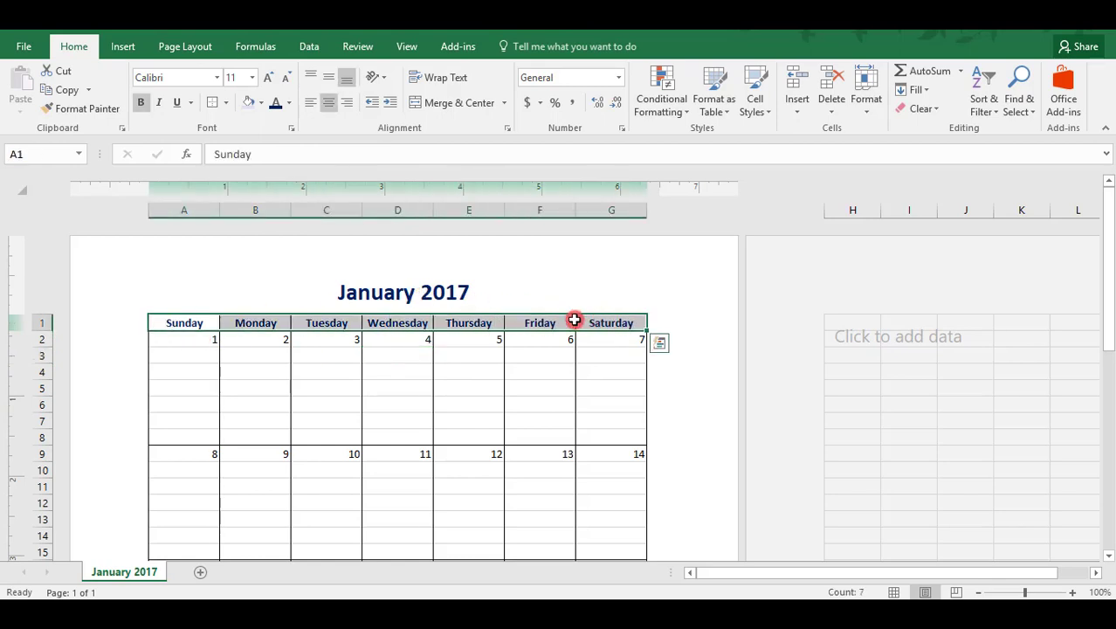
left_click(249, 105)
- Apply the dark blue font colour and left alignment to the calendar body cells A2:G44
left_click(185, 338)
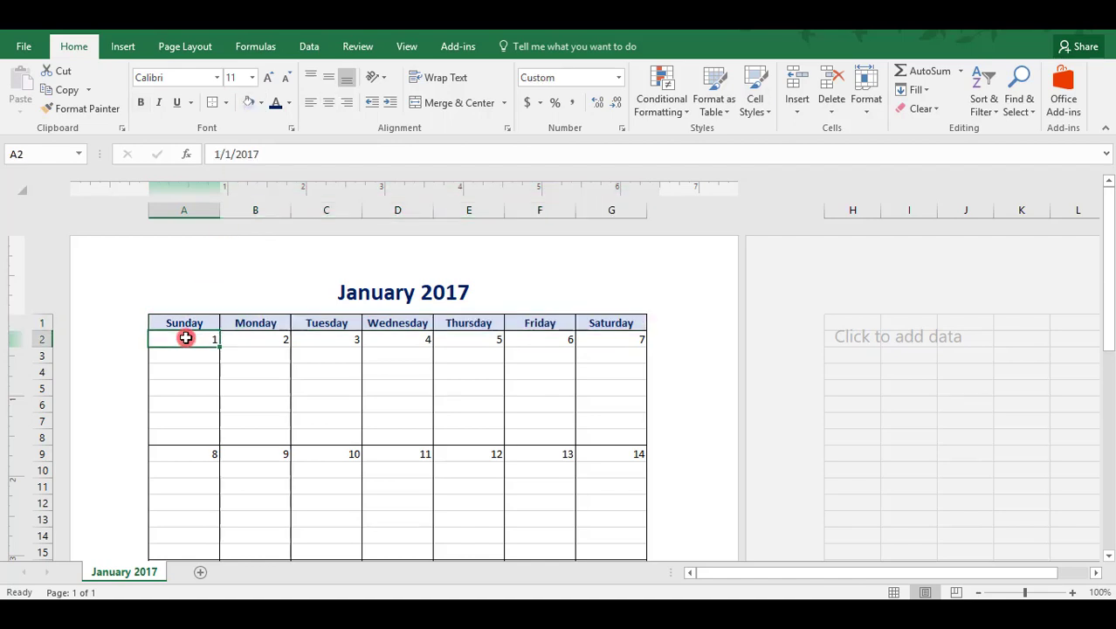
key("shift+Right")
key("shift+Right")
key("shift+Right")
key("shift+Right")
key("shift+Right")
key("shift+Right")
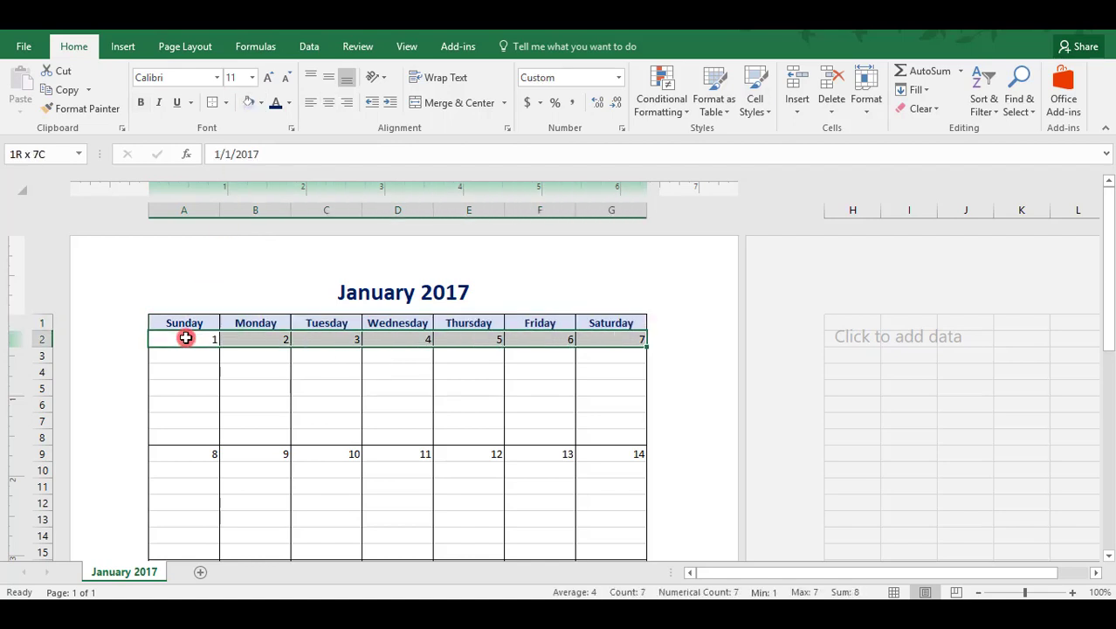
key("shift+Down")
key("shift+Down")
key("shift+Down")
key("shift+Down")
key("shift+Down")
key("shift+Down")
key("shift+Down")
key("shift+Down")
key("shift+Down")
key("shift+Down")
key("shift+Down")
key("shift+Down")
key("shift+Down")
key("shift+Down")
key("shift+Down")
key("shift+Down")
key("shift+Down")
key("shift+Down")
key("shift+Down")
key("shift+Down")
key("shift+Down")
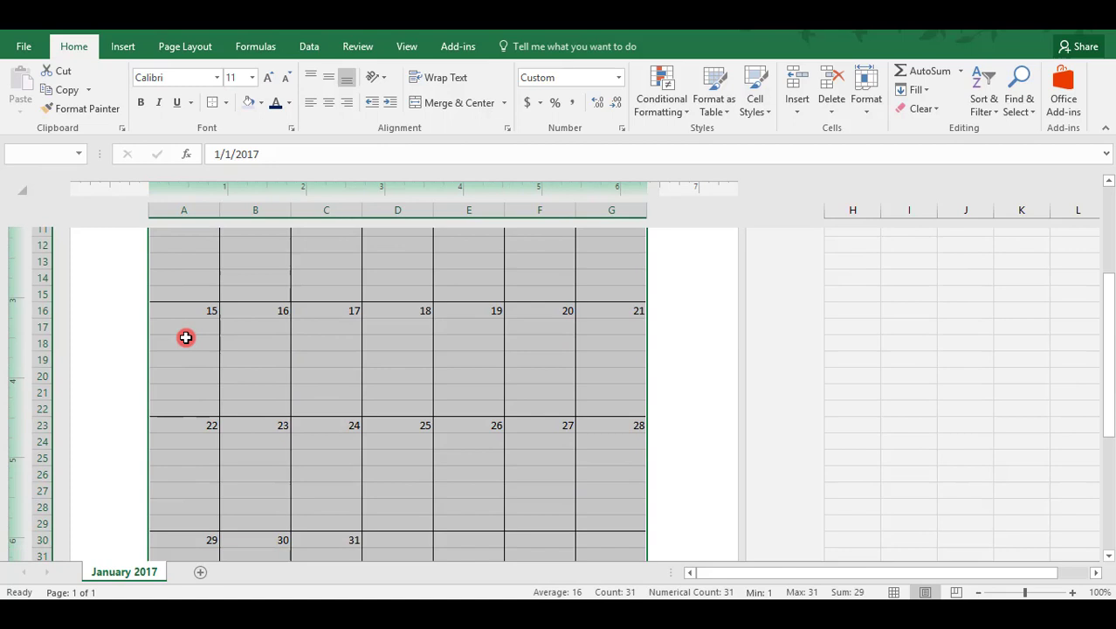
key("shift+Down")
key("shift+Down")
key("shift+Down")
key("shift+Down")
key("shift+Down")
key("shift+Down")
key("shift+Down")
key("shift+Down")
key("shift+Down")
key("shift+Down")
key("shift+Down")
key("shift+Down")
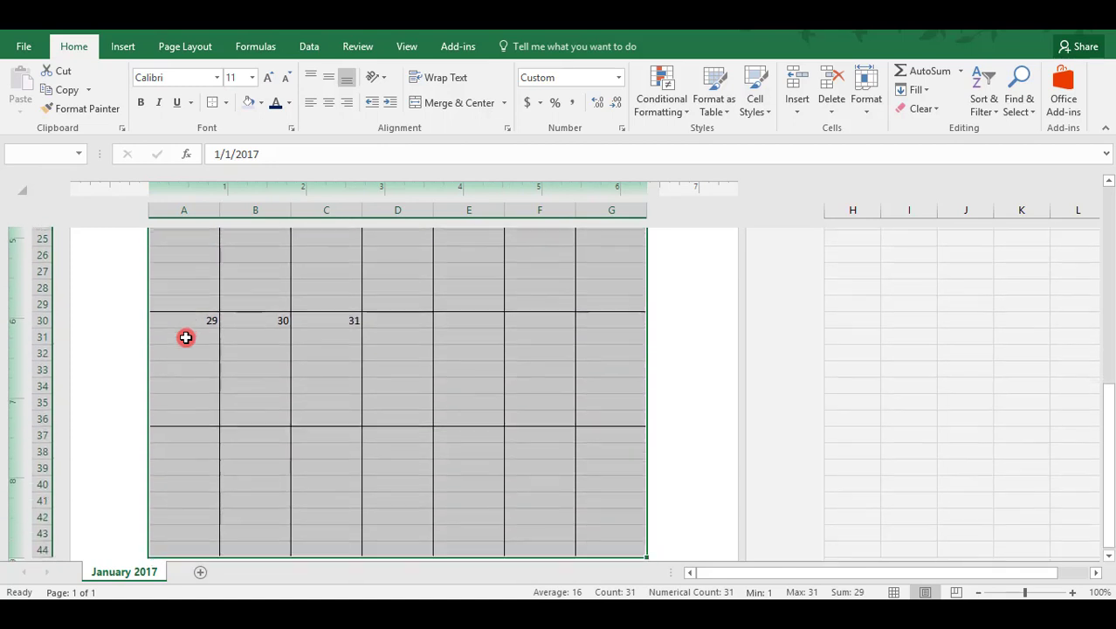
key("shift+Up")
key("shift+Up")
key("shift+Up")
key("shift+Down")
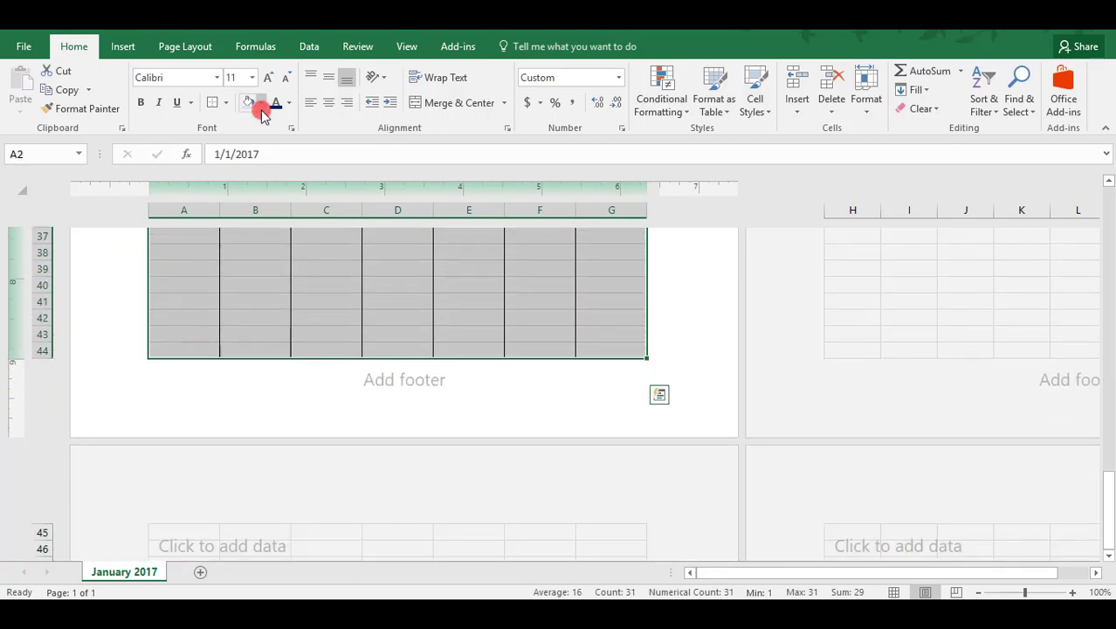
left_click(276, 105)
left_click(311, 102)
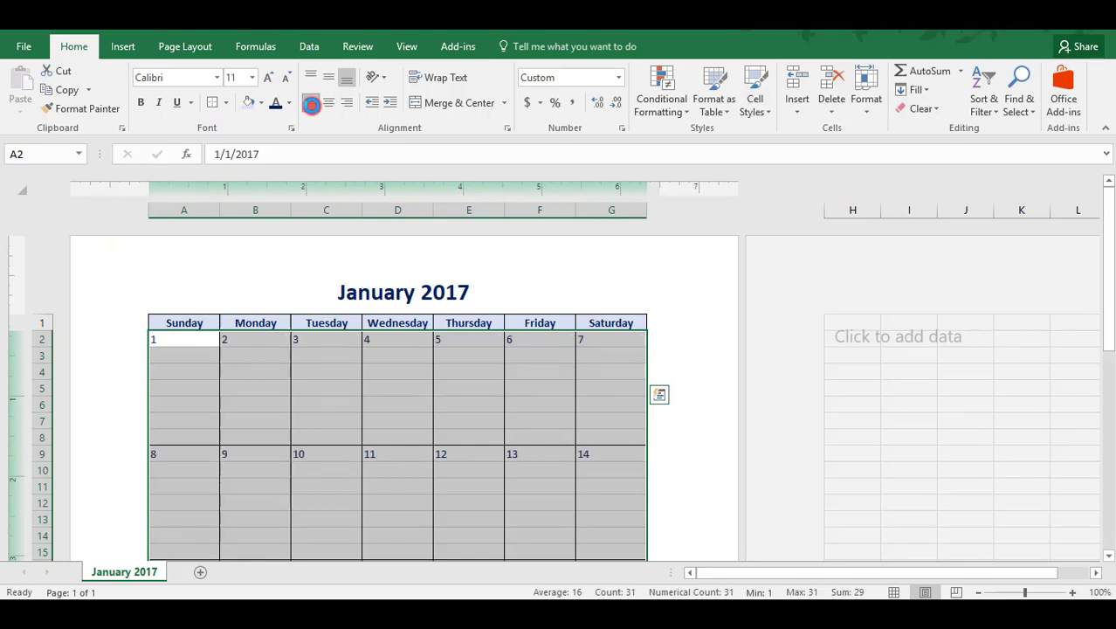
left_click(248, 359)
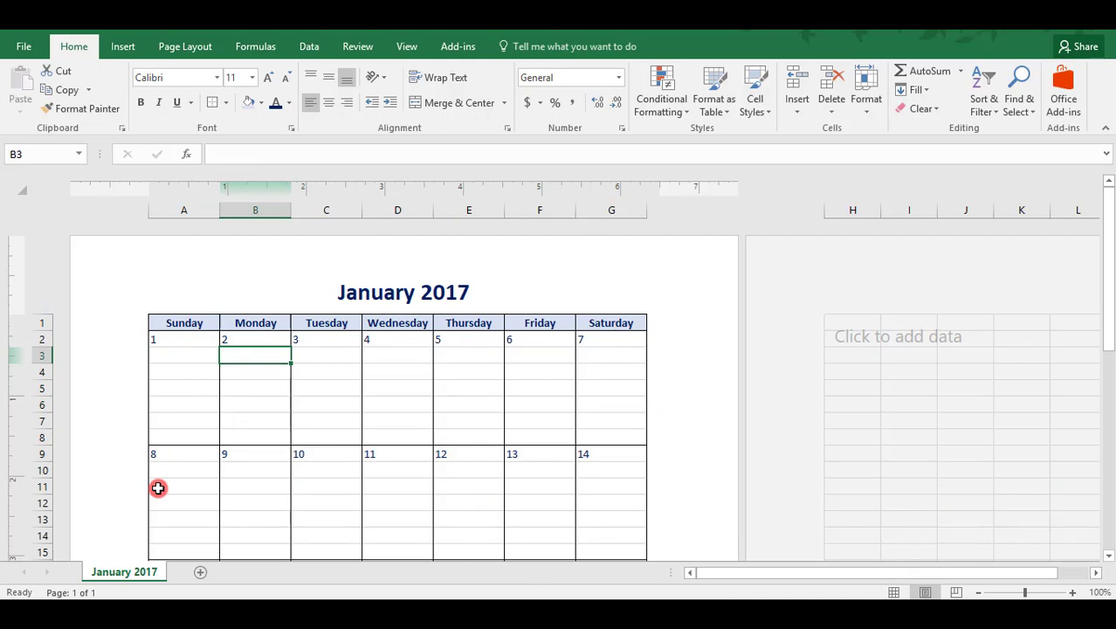
- Create a copy of the January 2017 sheet at the end of the workbook
left_click(183, 342)
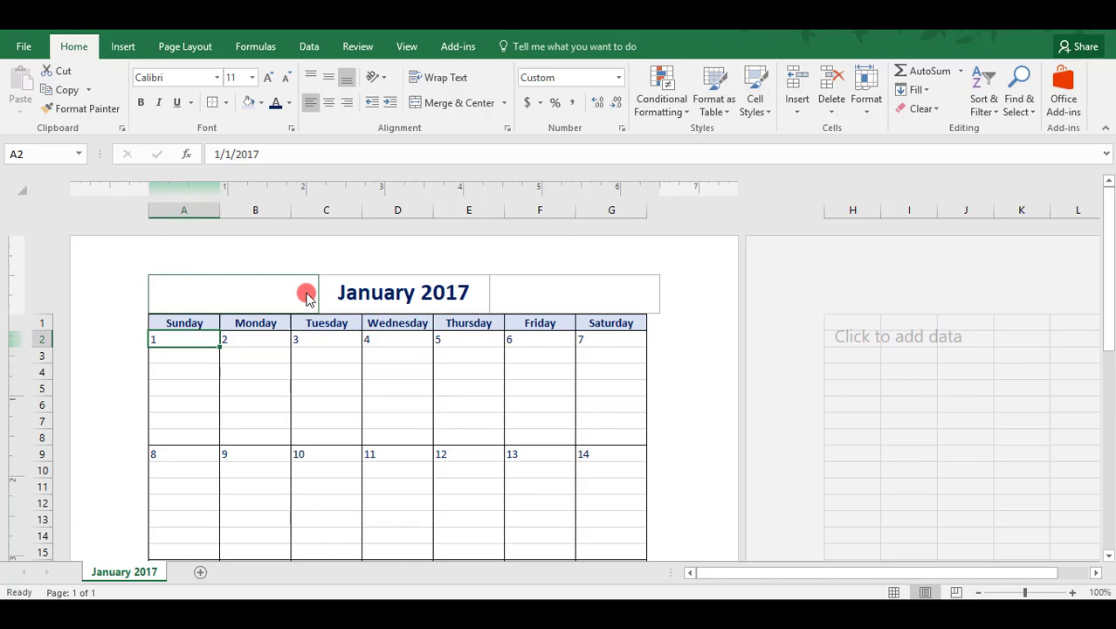
right_click(135, 573)
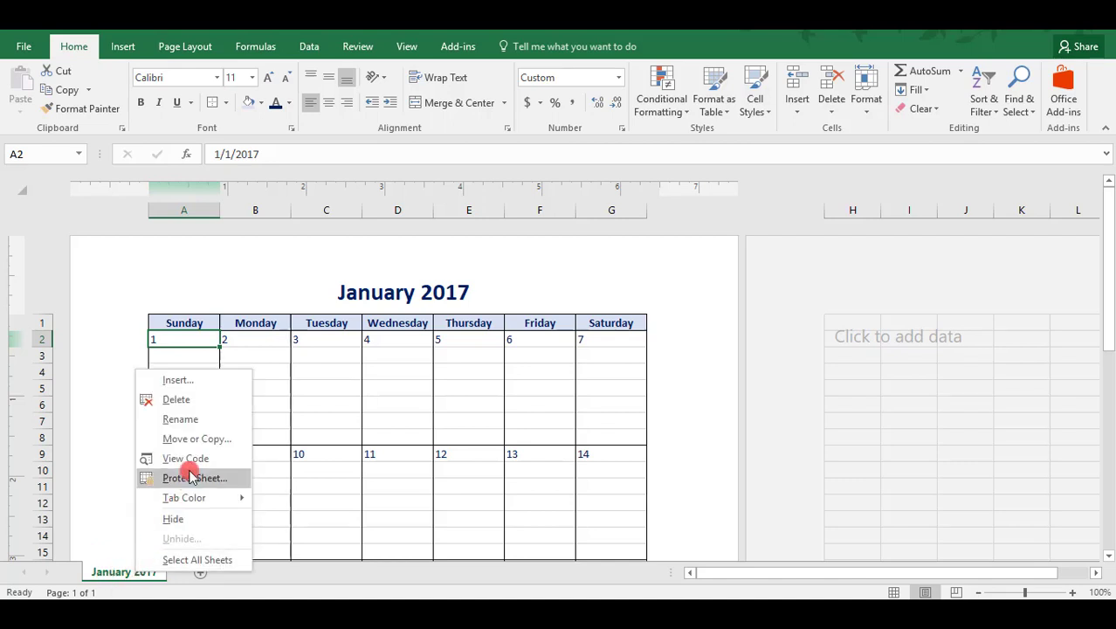
left_click(213, 439)
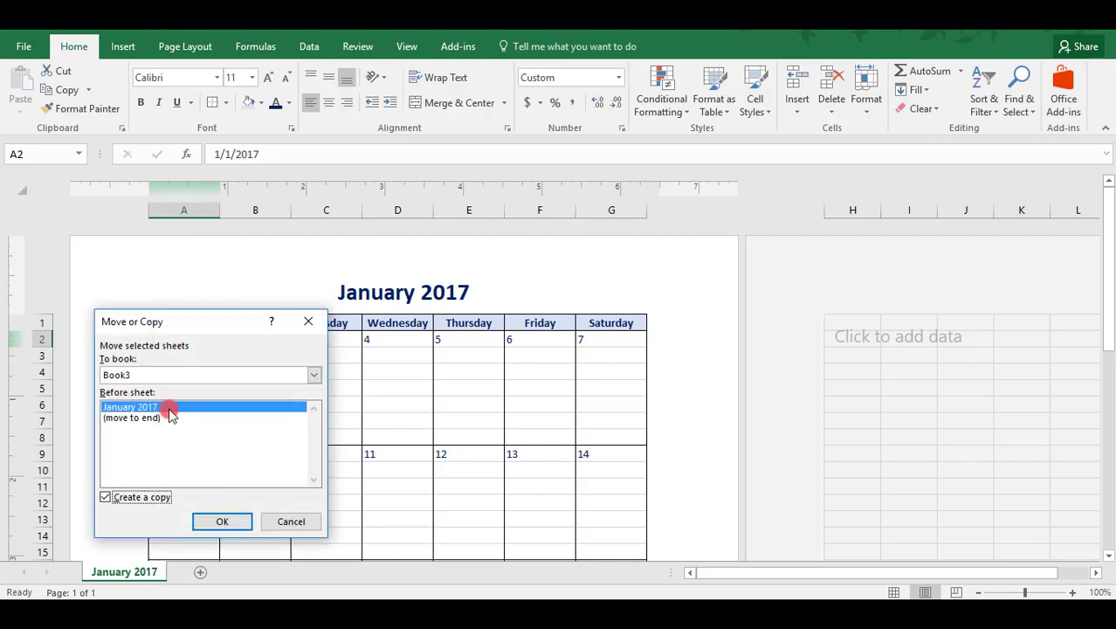
left_click(119, 419)
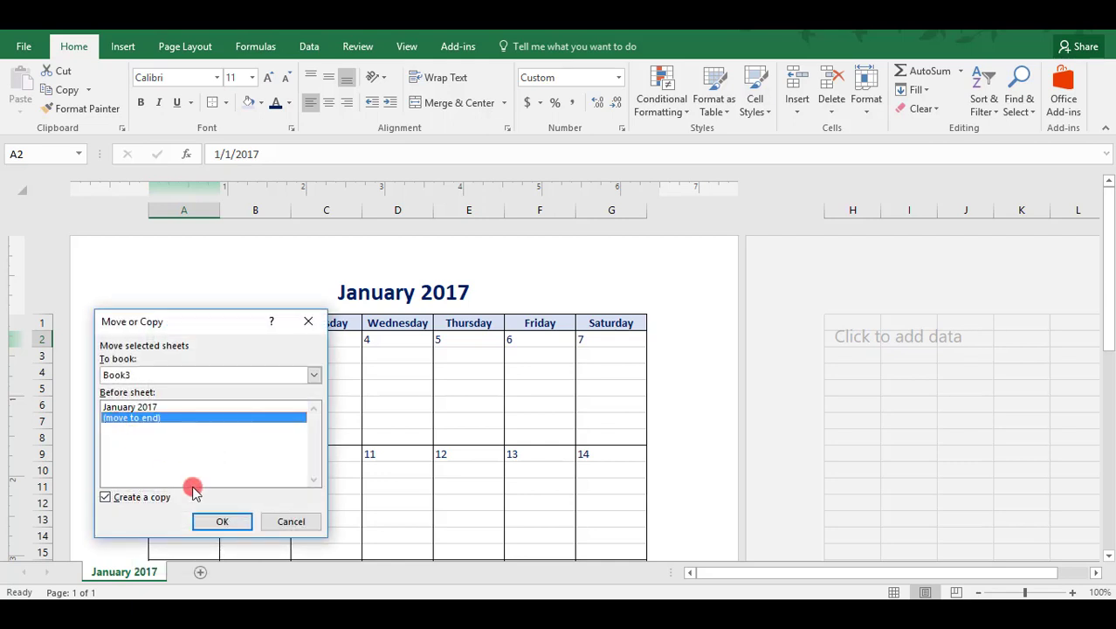
left_click(220, 521)
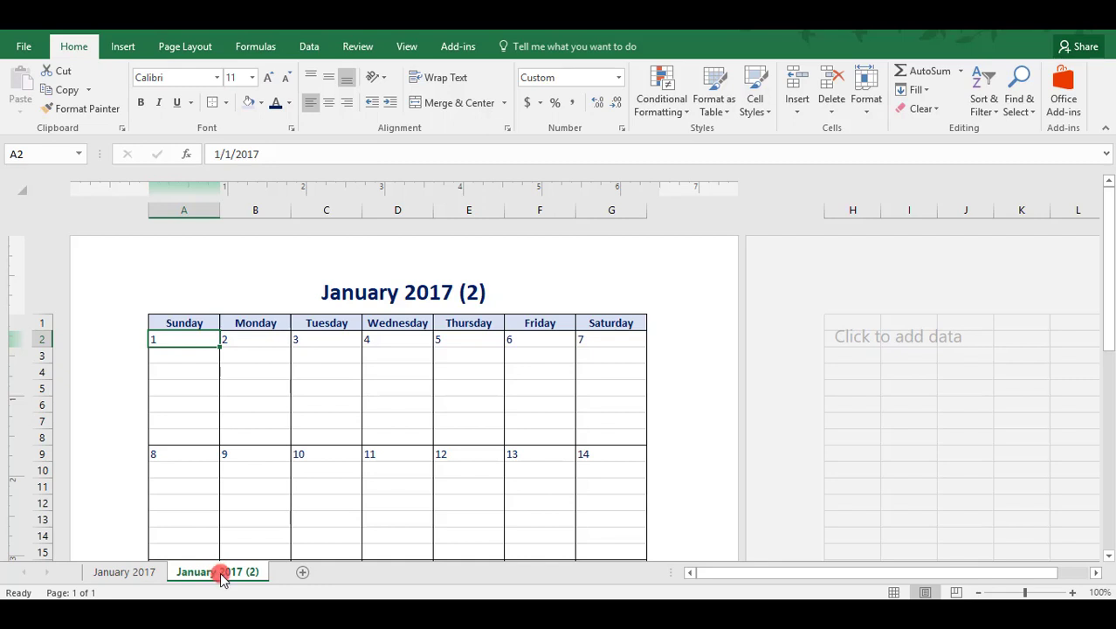
- Rename the copied January sheet as February 2017
right_click(217, 572)
left_click(295, 428)
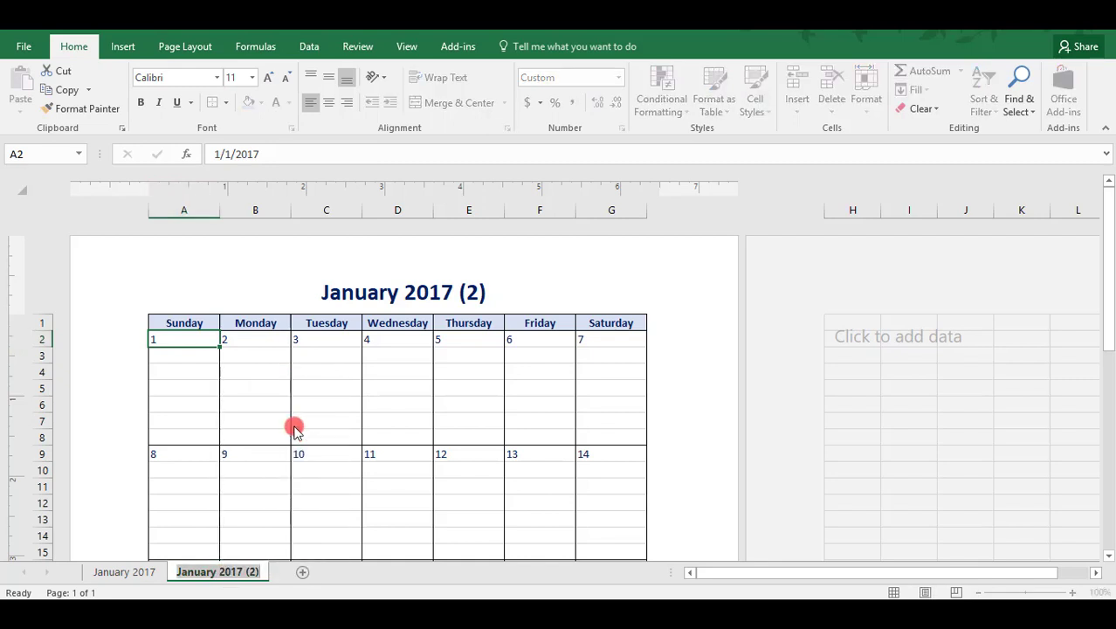
type("February")
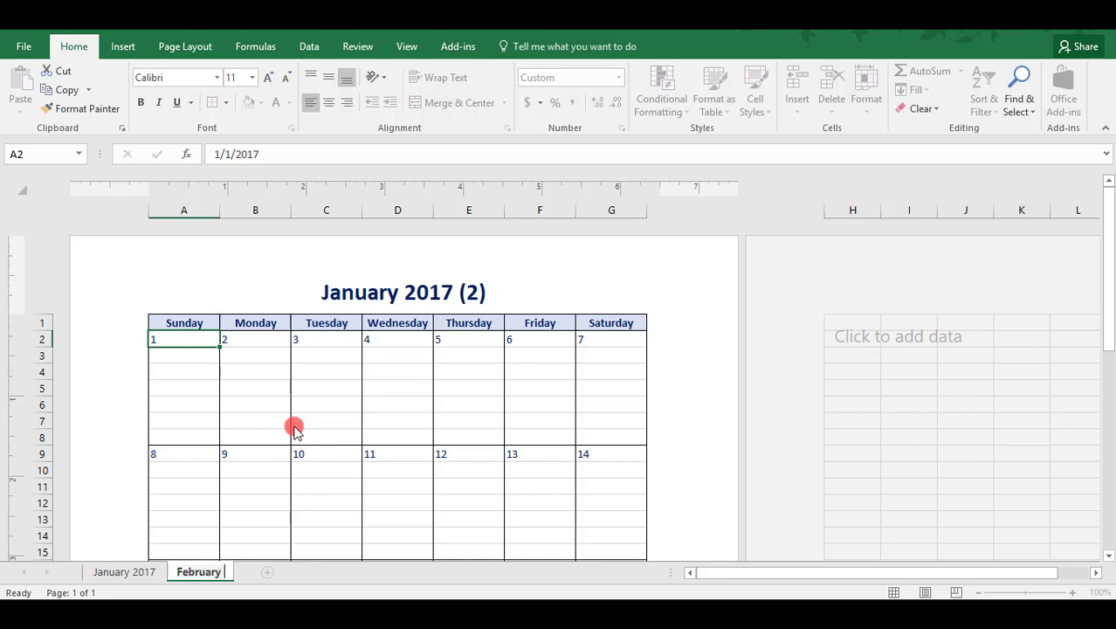
type(" 2017")
left_click(294, 428)
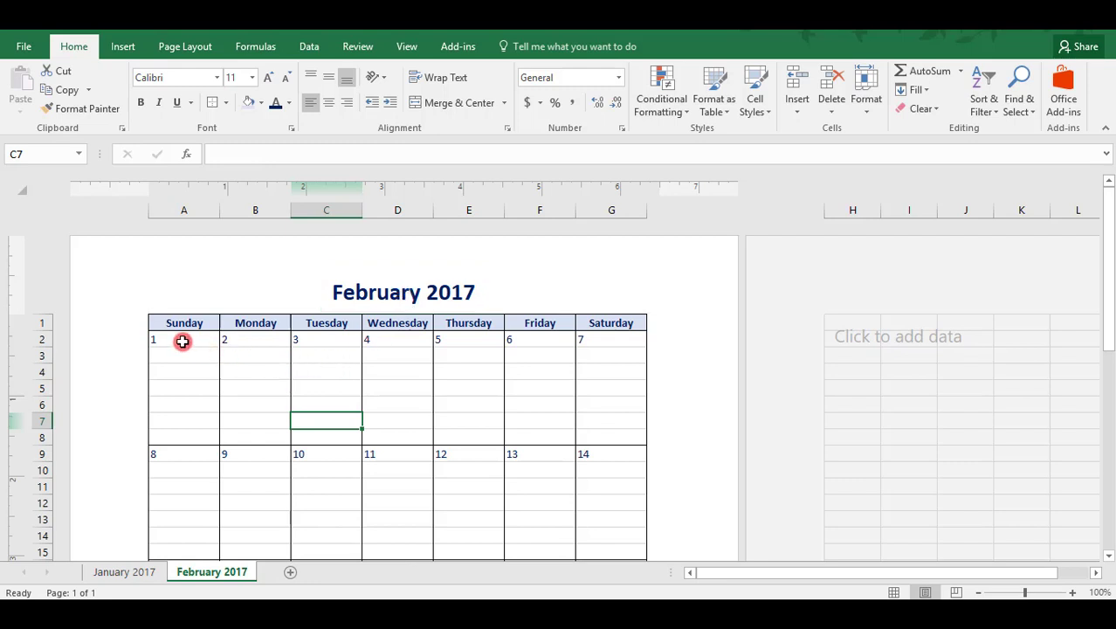
- Clear the dates in A2:C2 and enter 2-1-2017 in D2 as the first day of February
left_click_drag(183, 342, 297, 336)
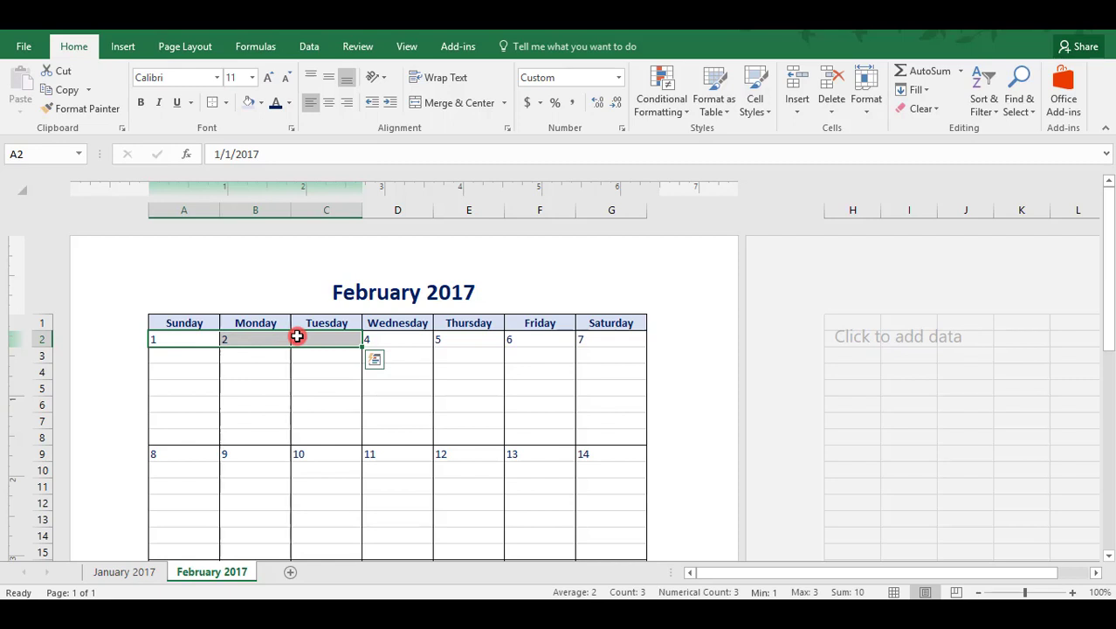
key("Delete")
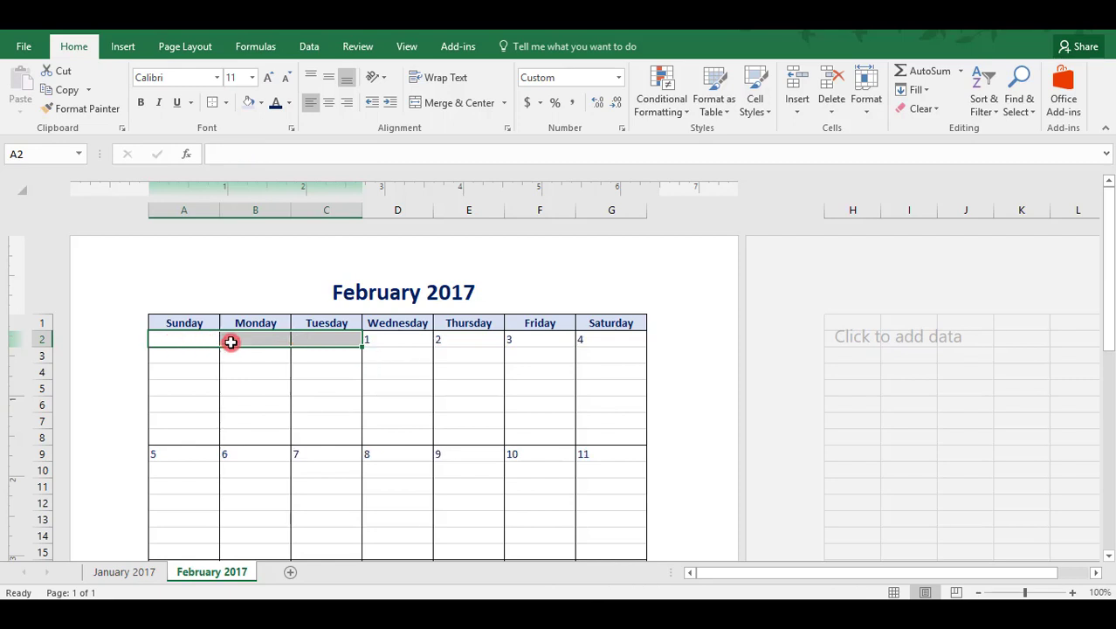
left_click(391, 341)
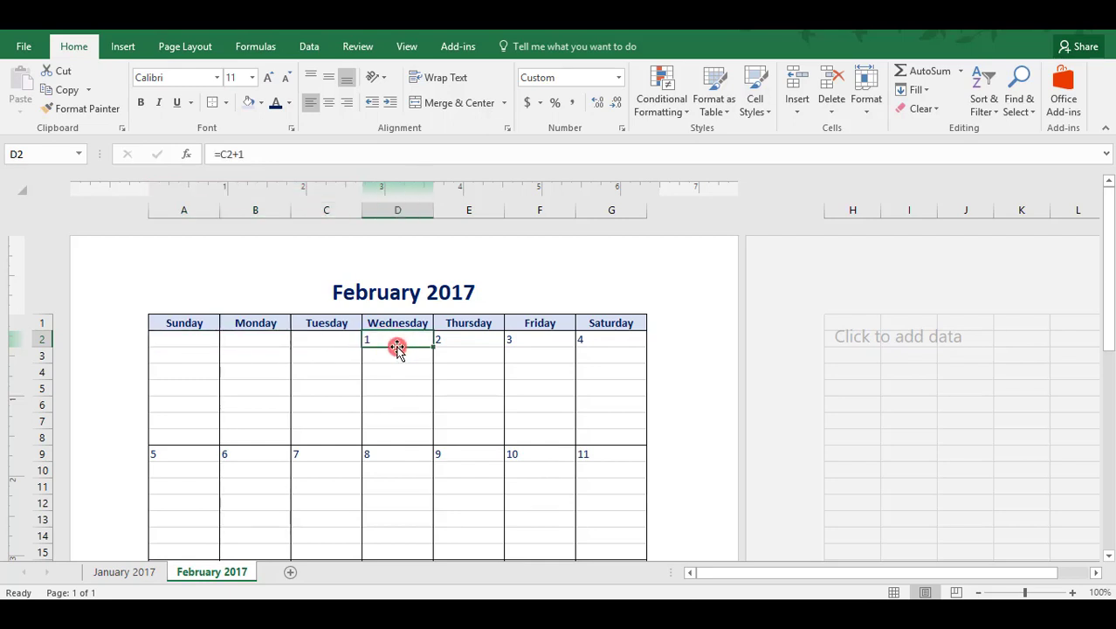
type("2")
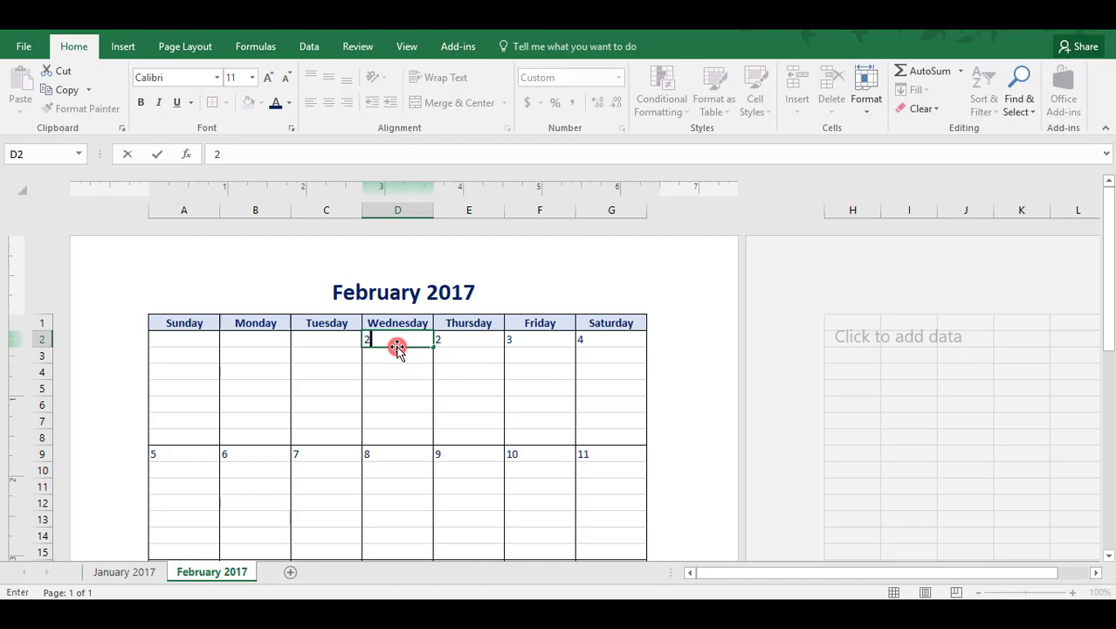
type("-1-2017")
key("Return")
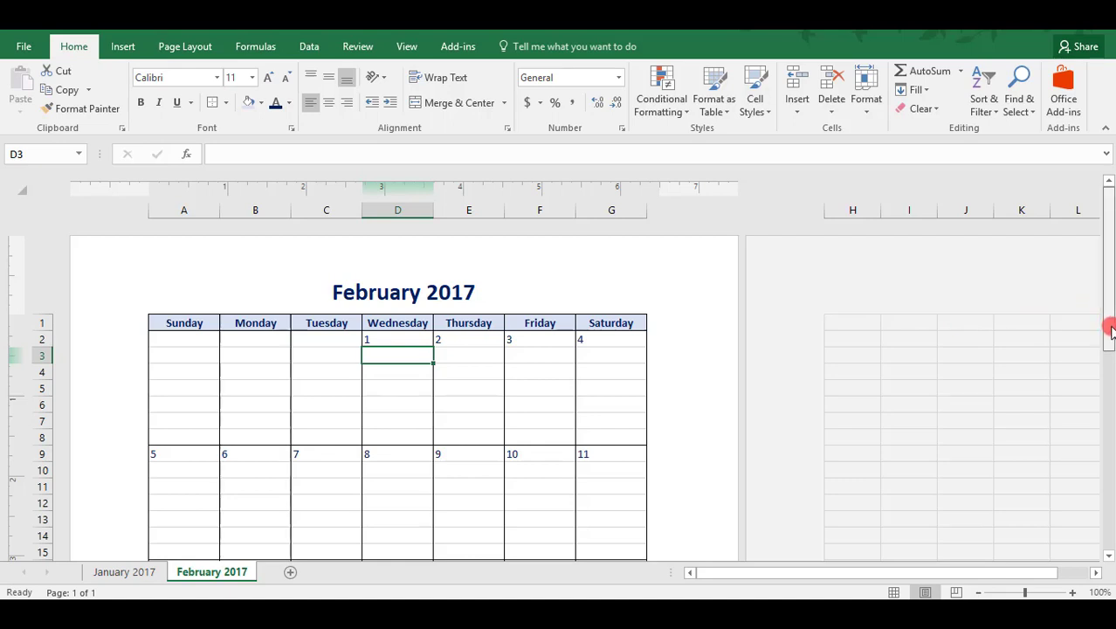
left_click_drag(1111, 330, 1107, 454)
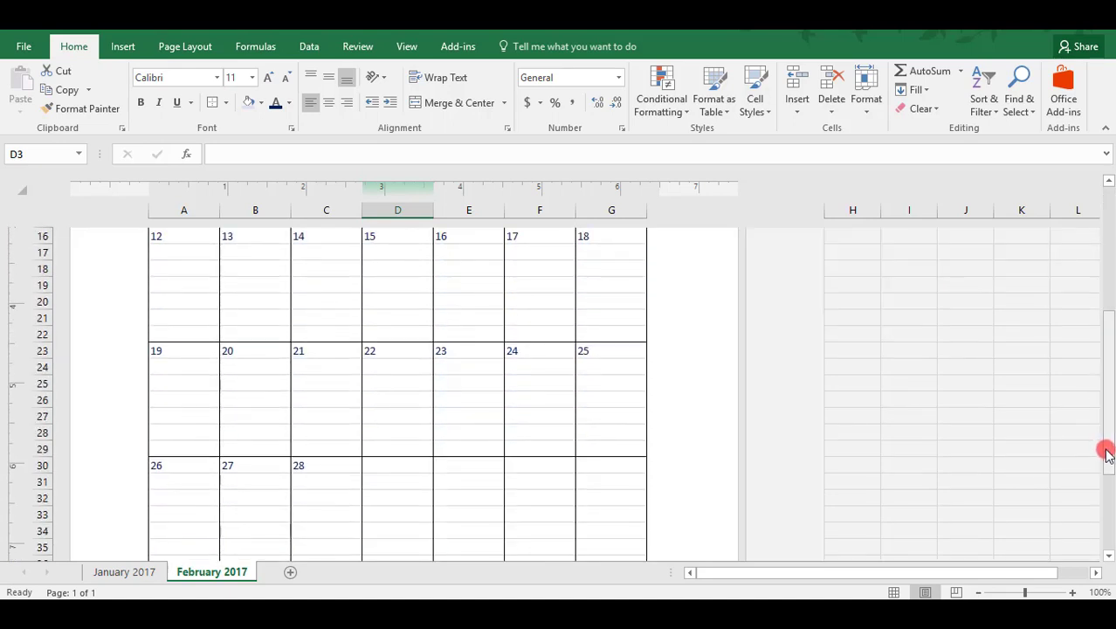
left_click(324, 467)
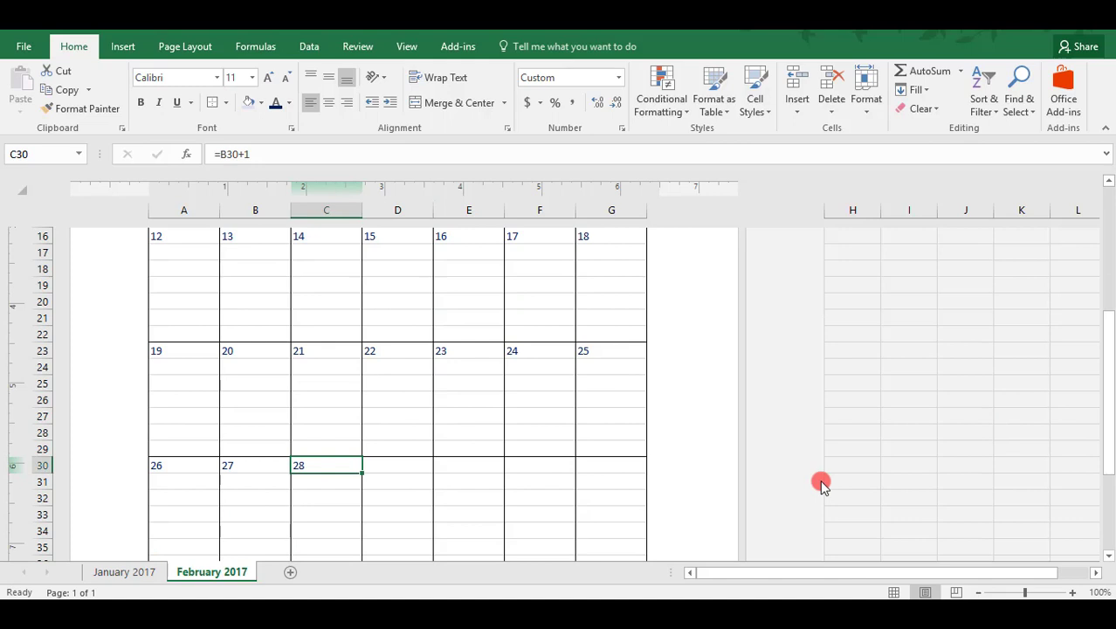
left_click_drag(1111, 464, 1111, 285)
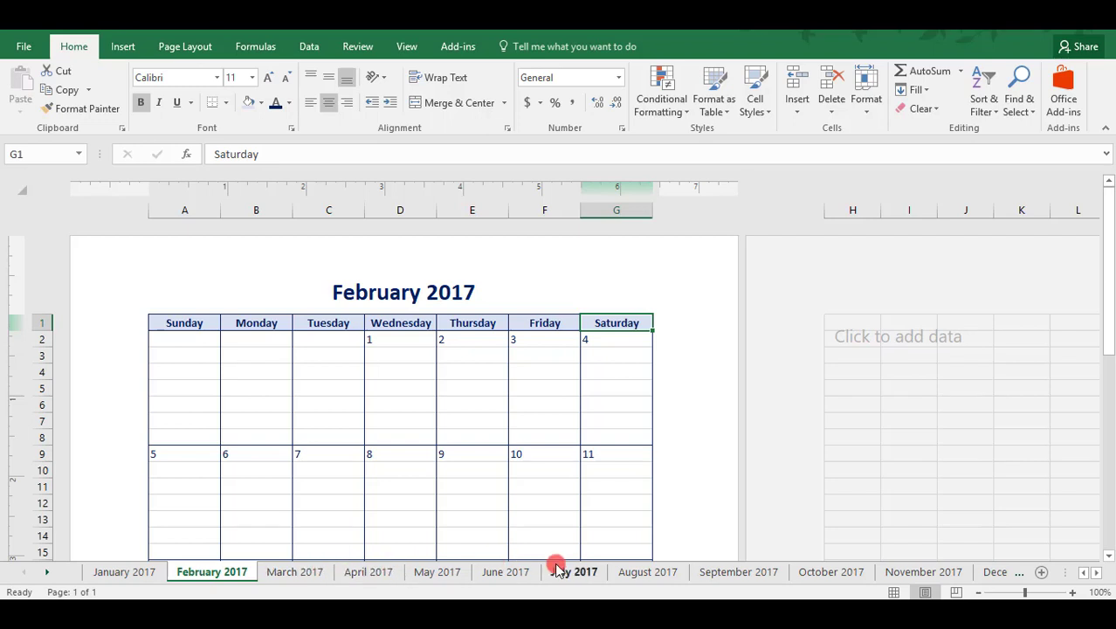
- On the August 2017 sheet, enter Dentist under the 7th in B10 and Party under the 8th in C10
left_click(658, 573)
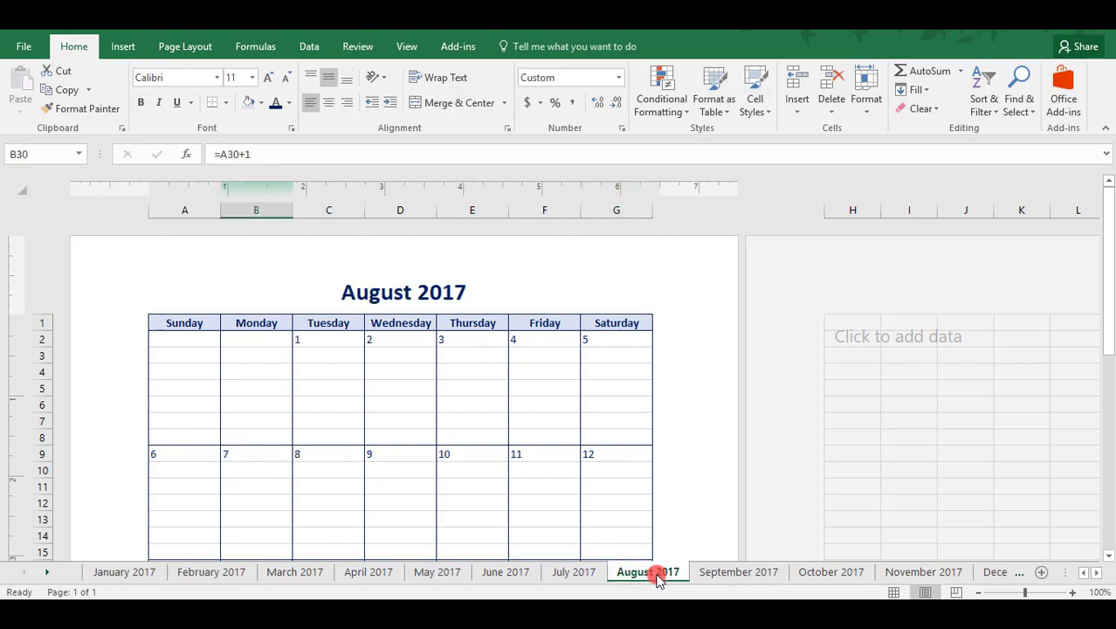
left_click_drag(1108, 342, 1101, 494)
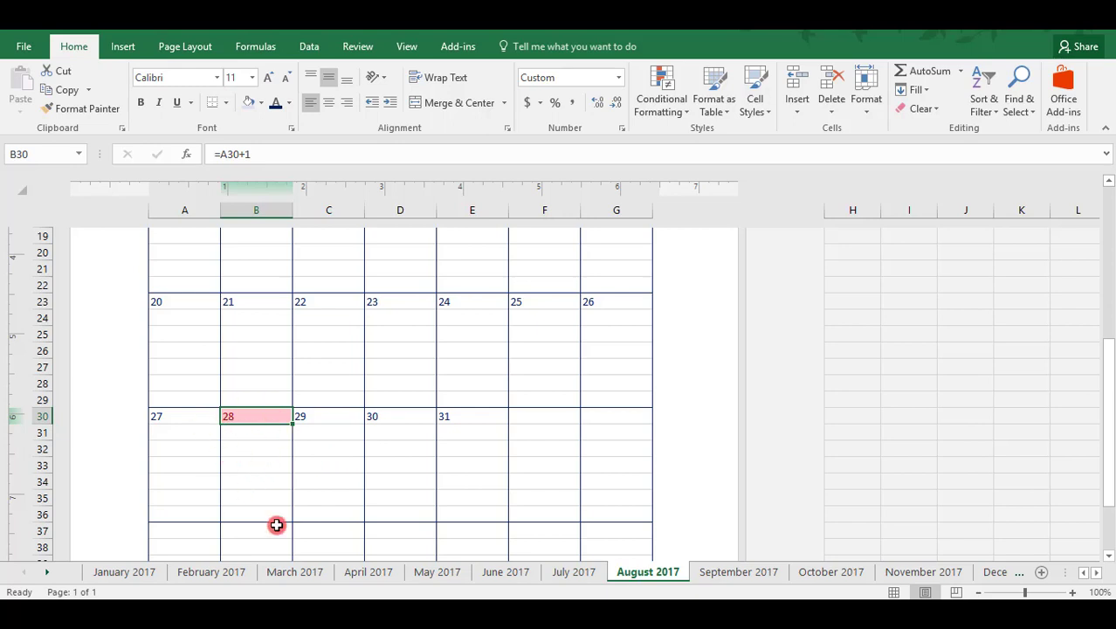
key("Page_Up")
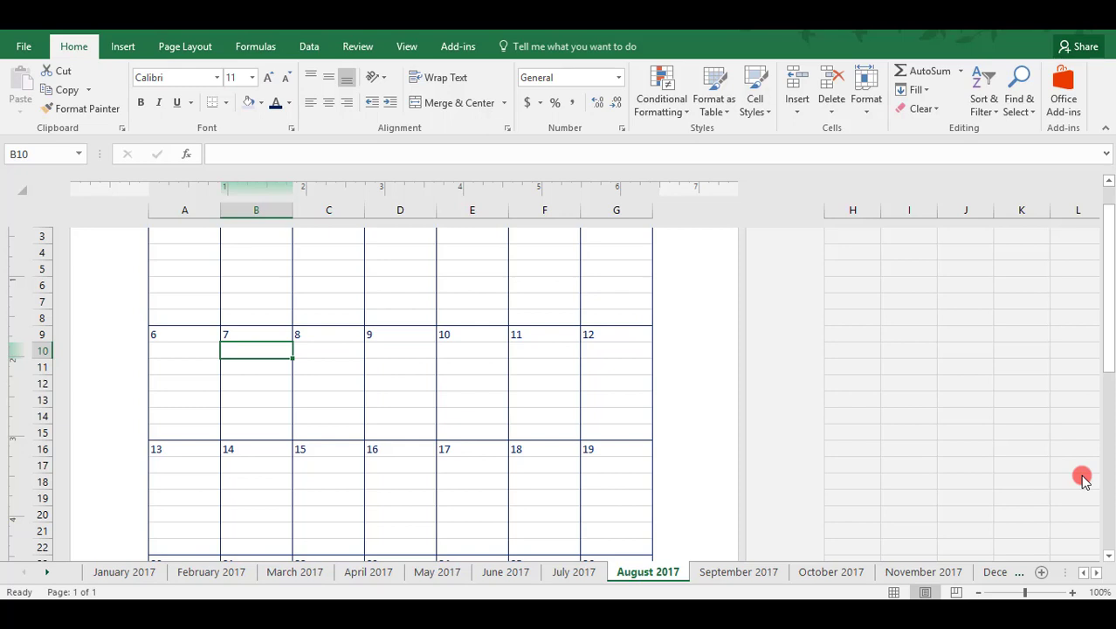
type("Dentist")
key("Tab")
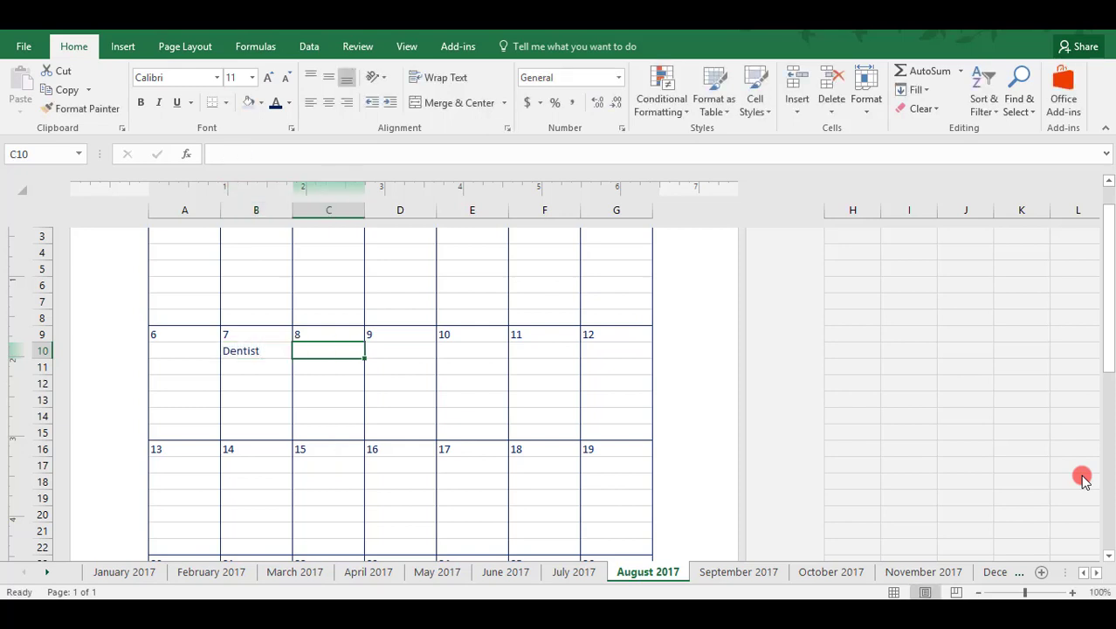
type("Party")
key("Return")
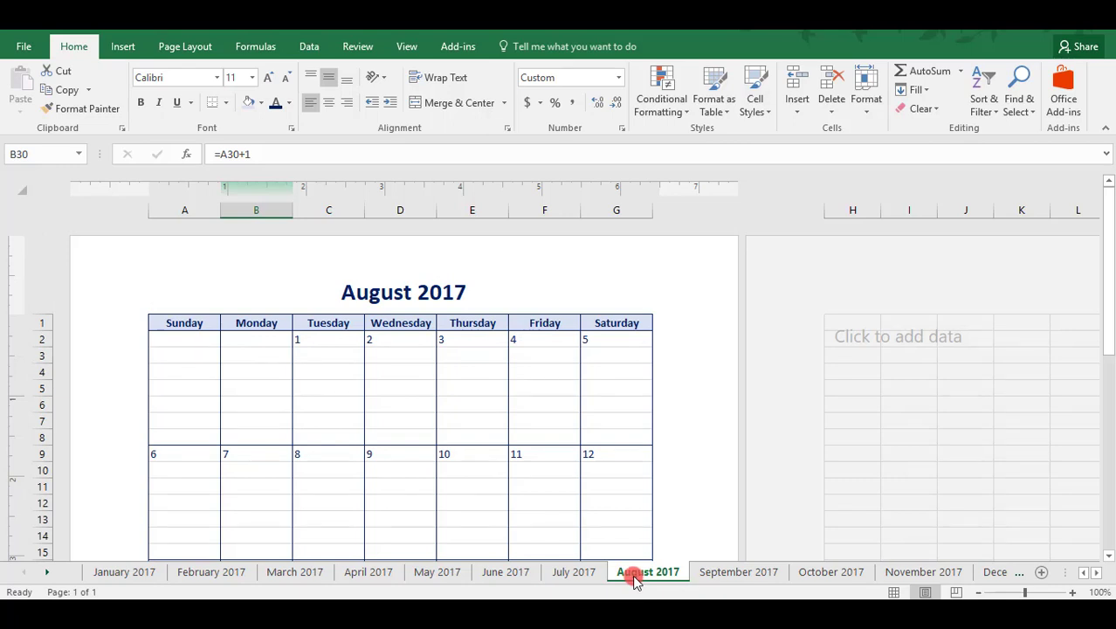
- Group the August 2017, September 2017 and October 2017 sheets for printing
left_click(817, 580, "ctrl")
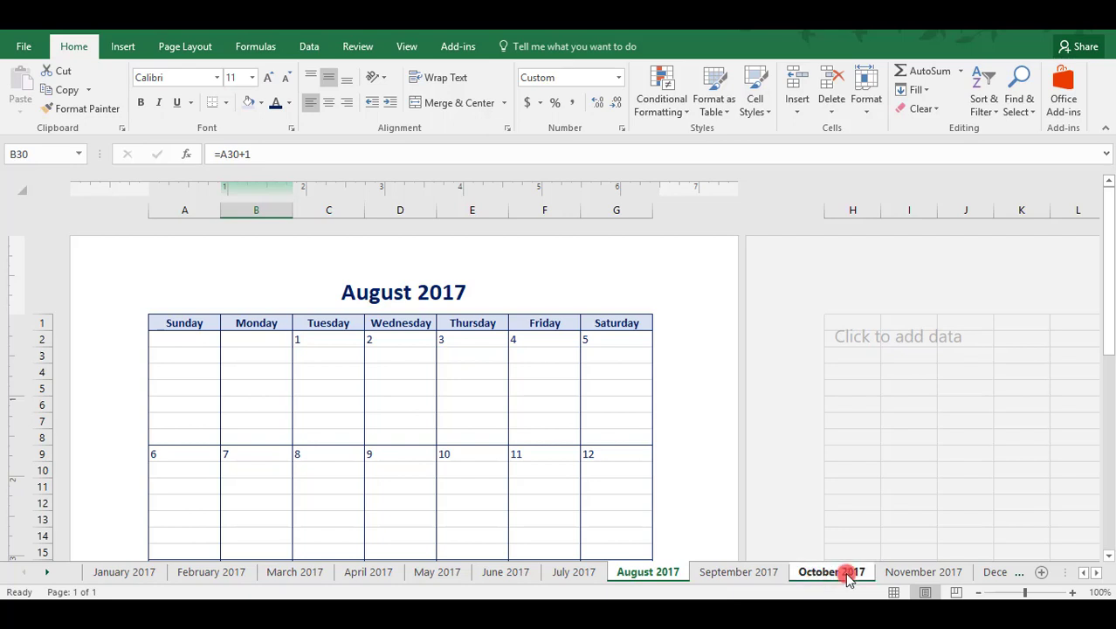
left_click(742, 573, "ctrl")
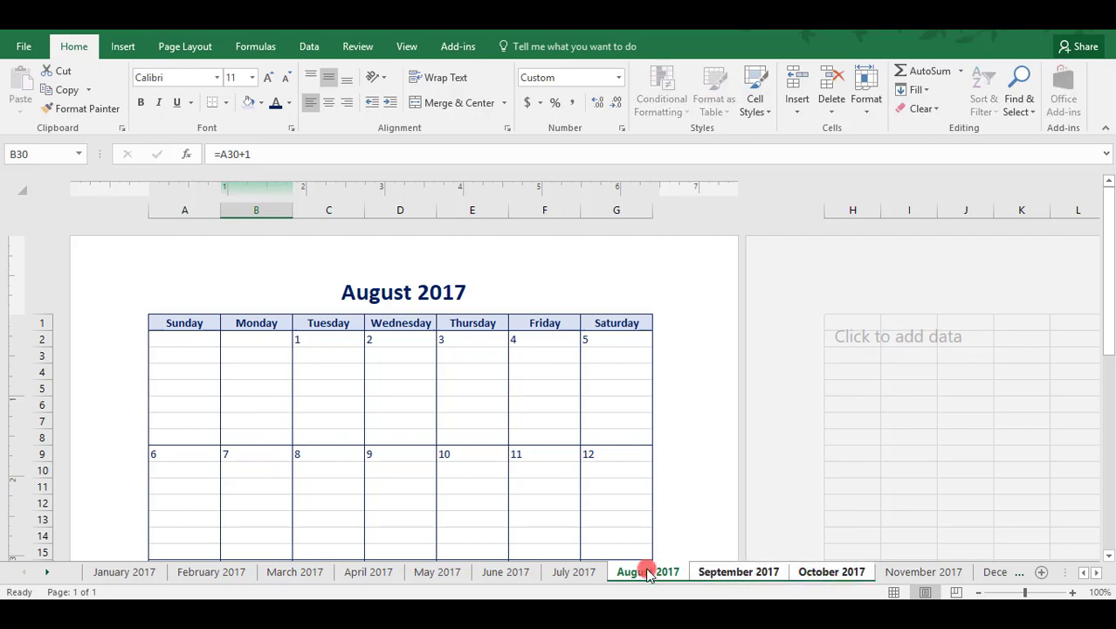
left_click(742, 571, "ctrl")
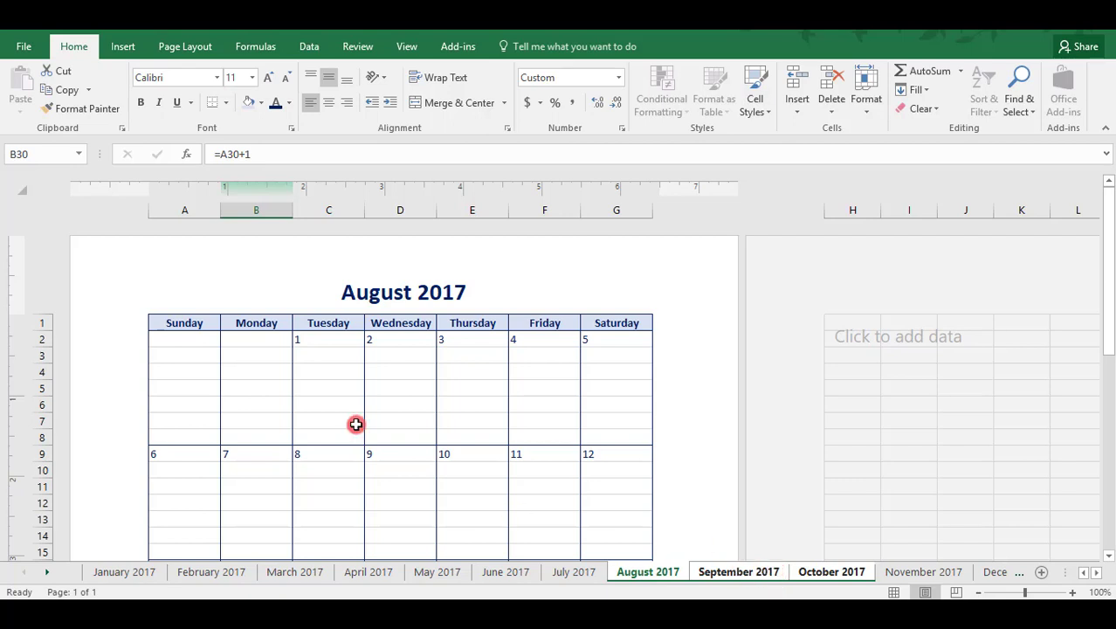
- Open the print preview of the grouped sheets and page through to the October 2017 page
left_click(23, 46)
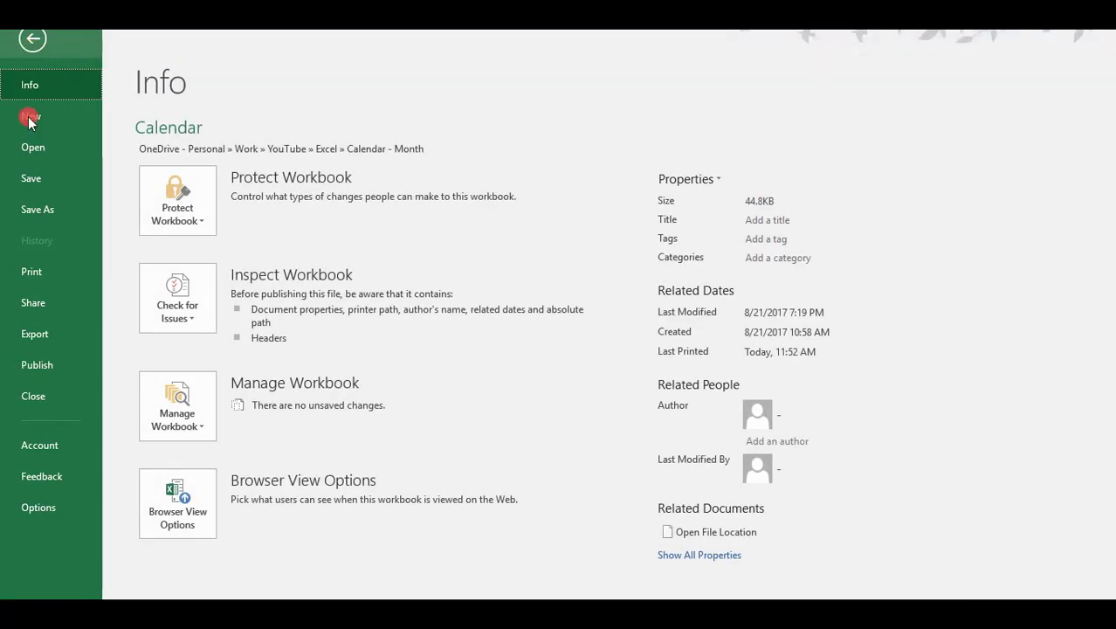
left_click(32, 274)
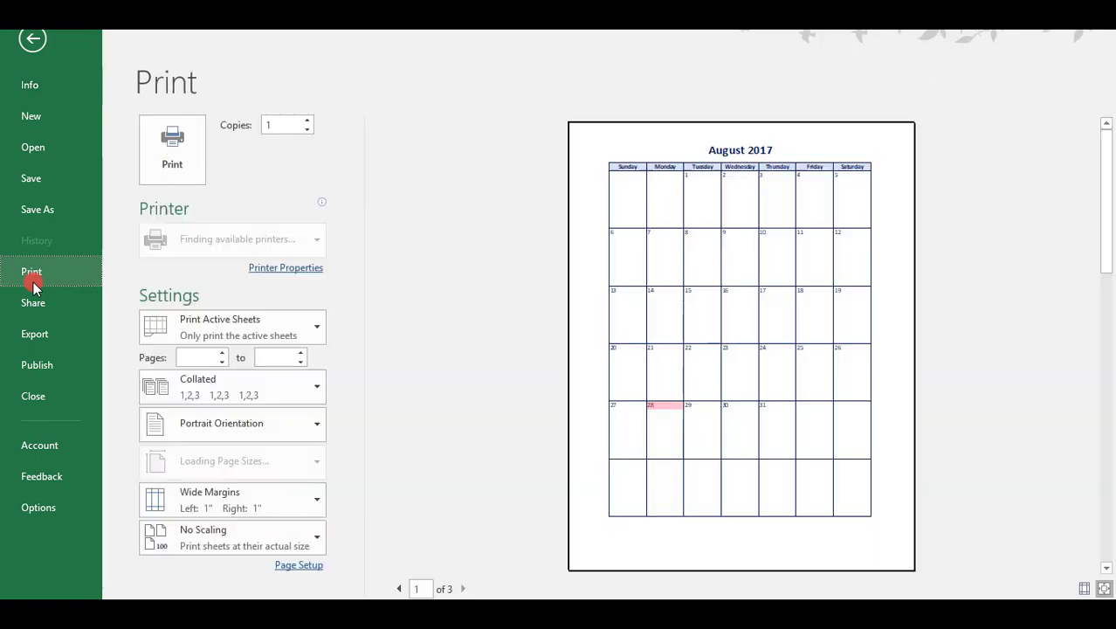
left_click(462, 589)
left_click(462, 589)
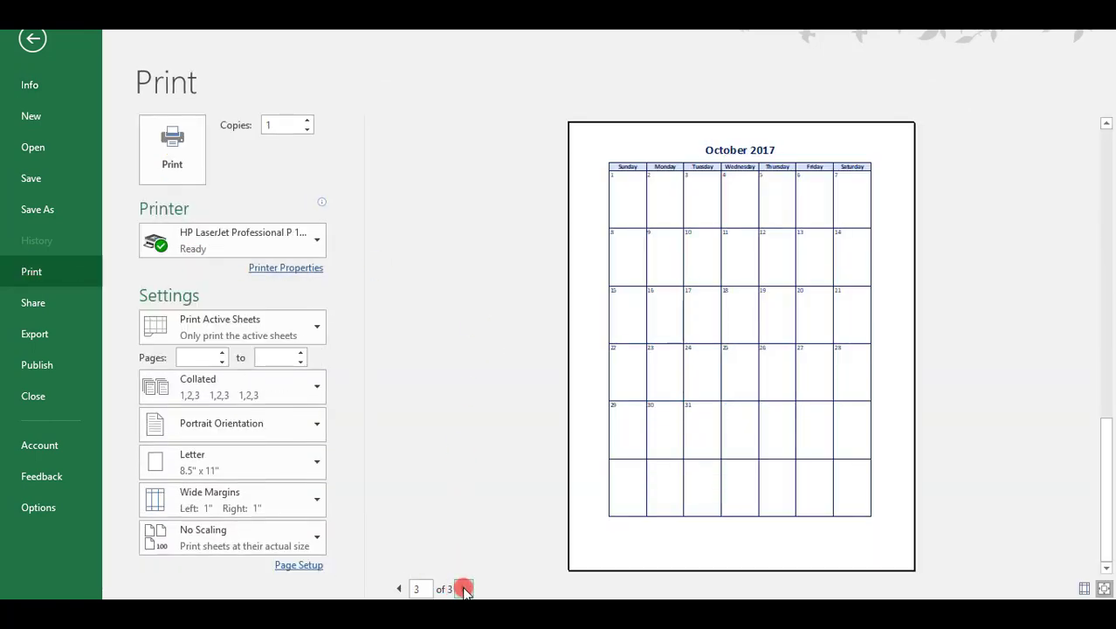